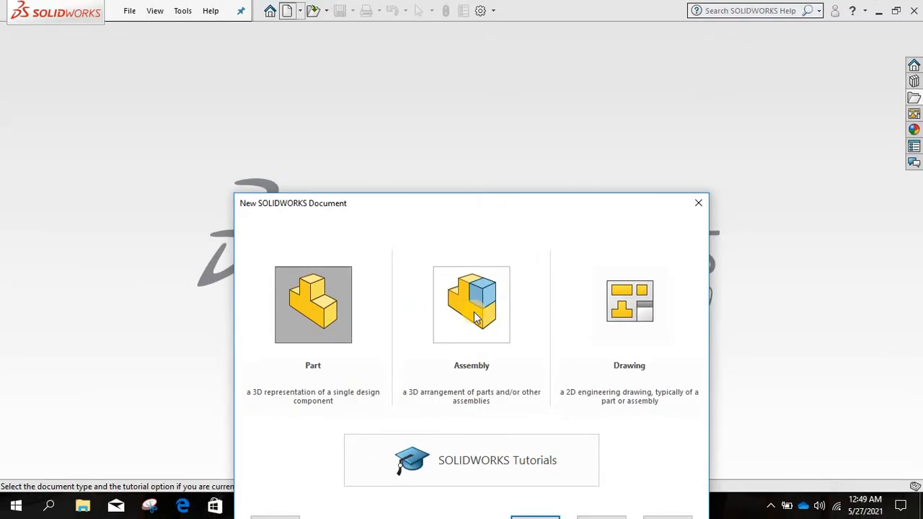
Create a new assembly document, dismiss the component file browser and show the assembly commands
click(473, 310)
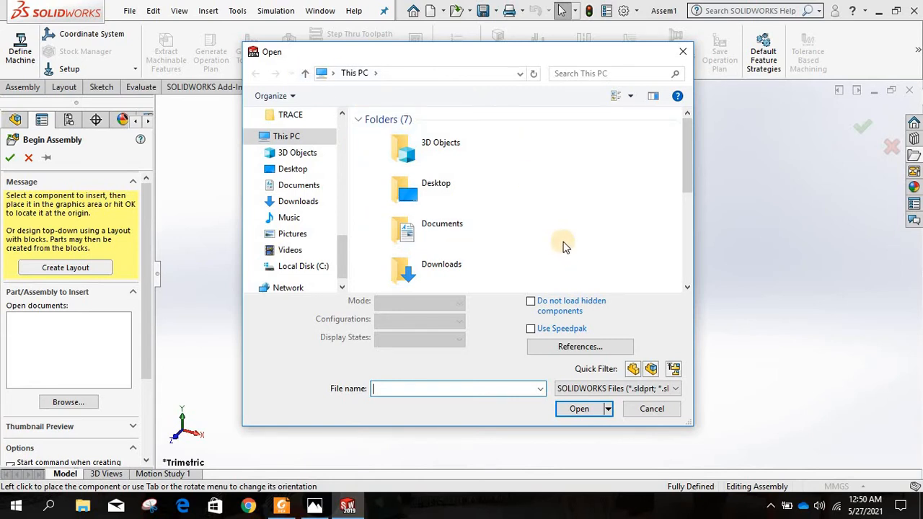
click(653, 411)
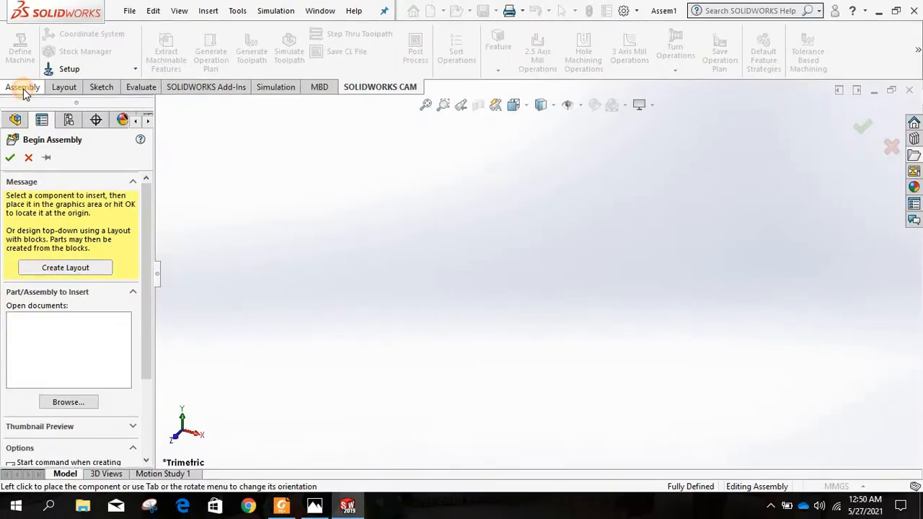
click(33, 88)
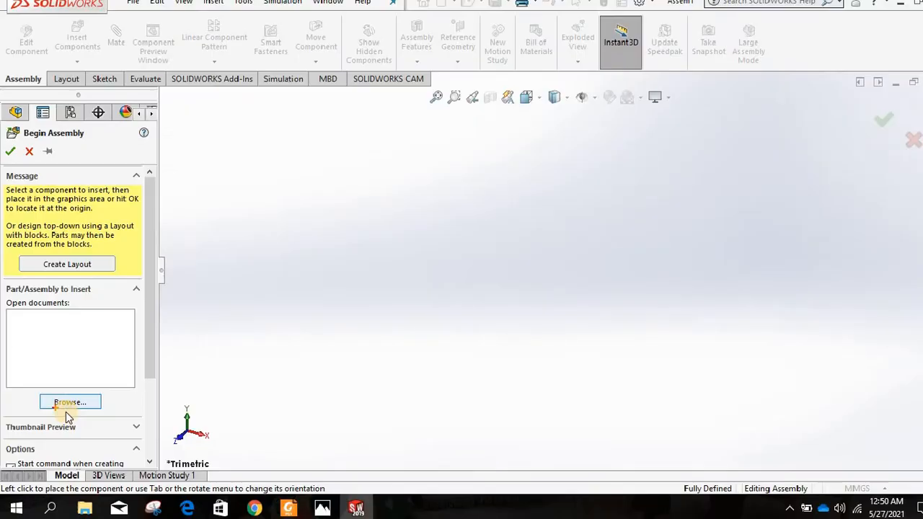
Browse for a component to insert, going through OneDrive to NGAJO, SEM2 2021 BNJ10503, COMPANION FILES, INTRO TO MATES, 1_Mate Types (penerangan)
click(70, 400)
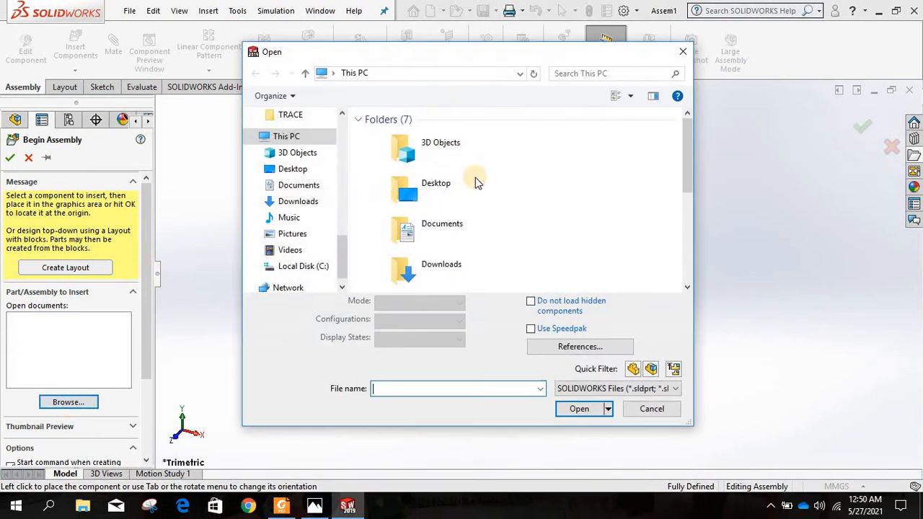
drag(342, 258, 358, 150)
click(303, 250)
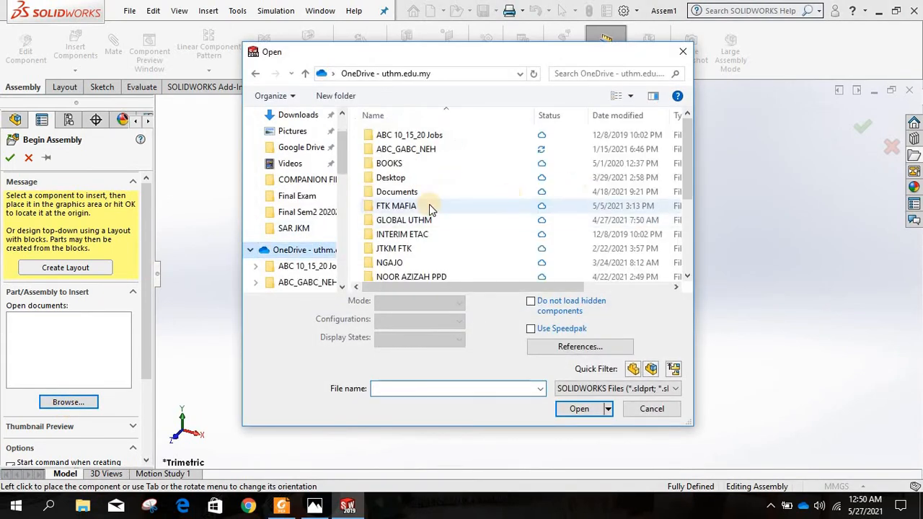
scroll(429, 204, down, 2)
double_click(389, 188)
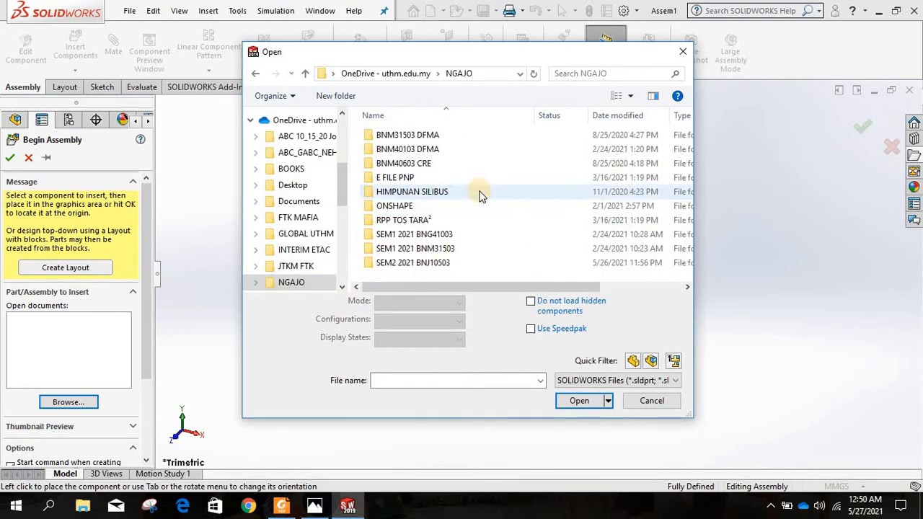
double_click(407, 262)
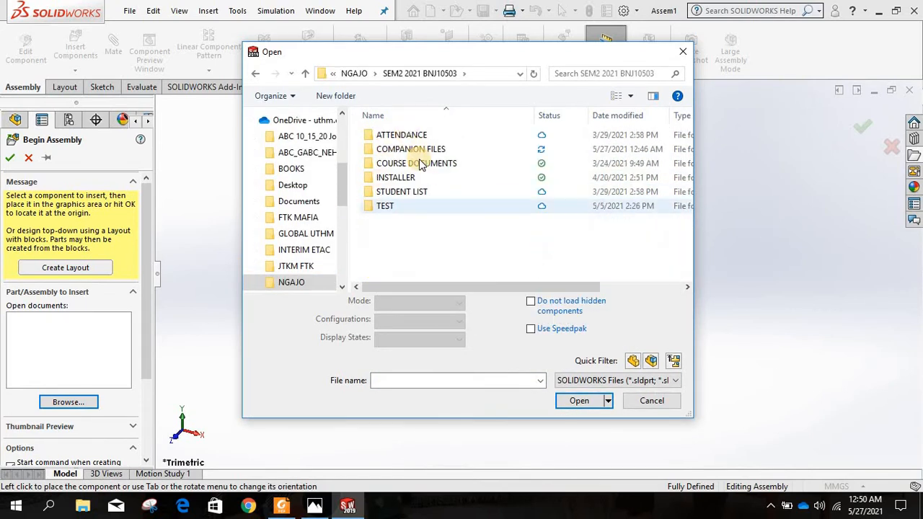
double_click(418, 150)
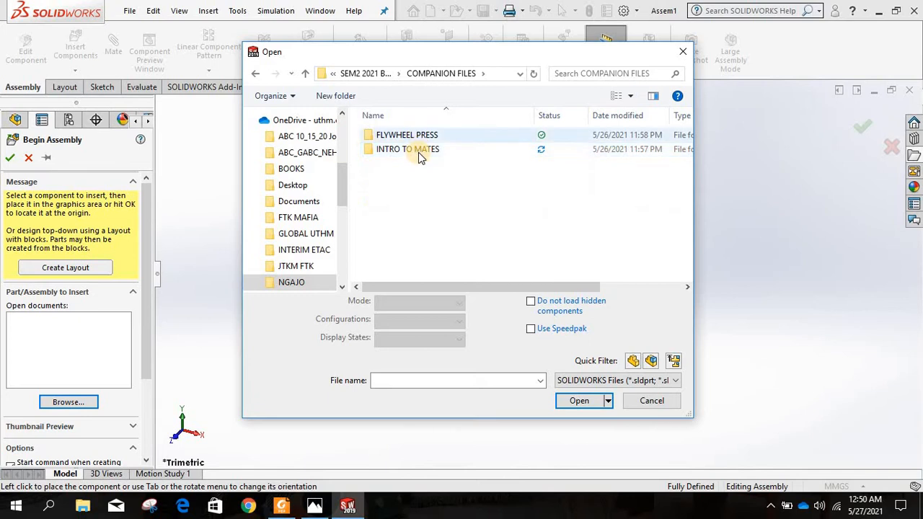
double_click(427, 151)
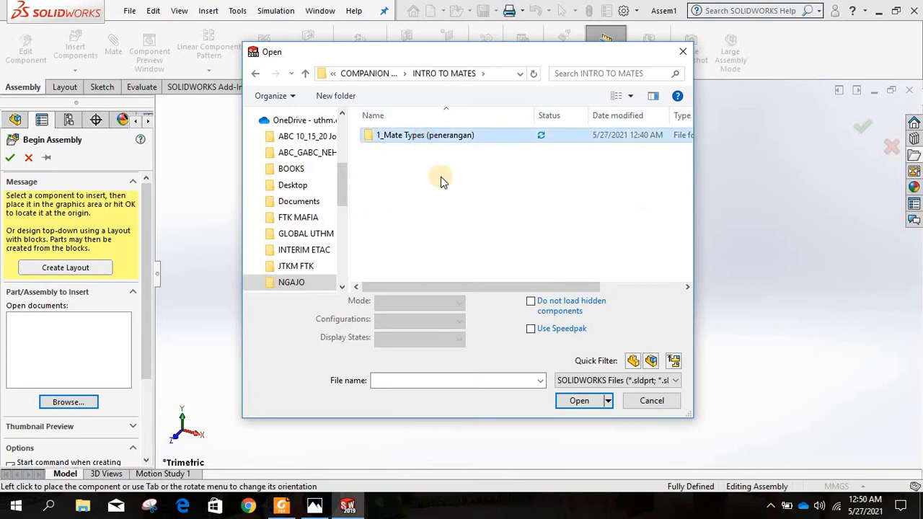
double_click(427, 139)
Open Part1 and Part2 together and place them side by side in the assembly, Part1 first
scroll(495, 230, down, 2)
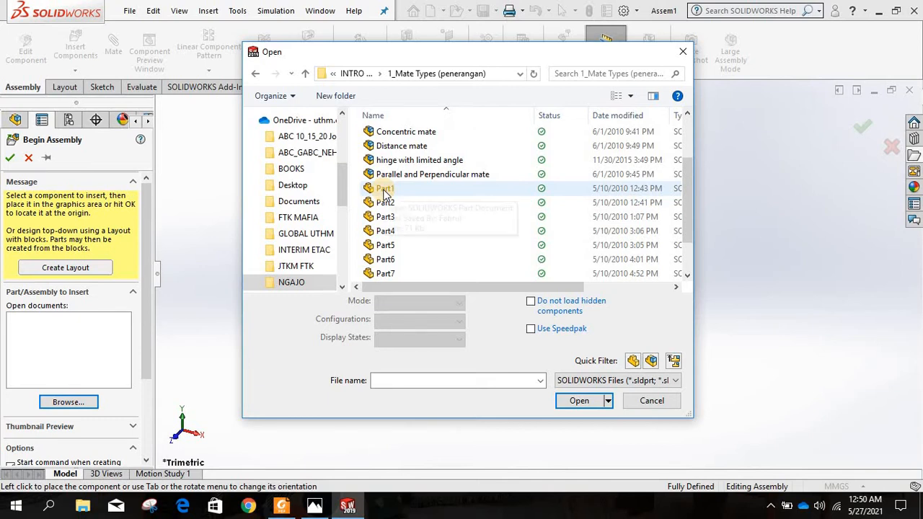
click(390, 192)
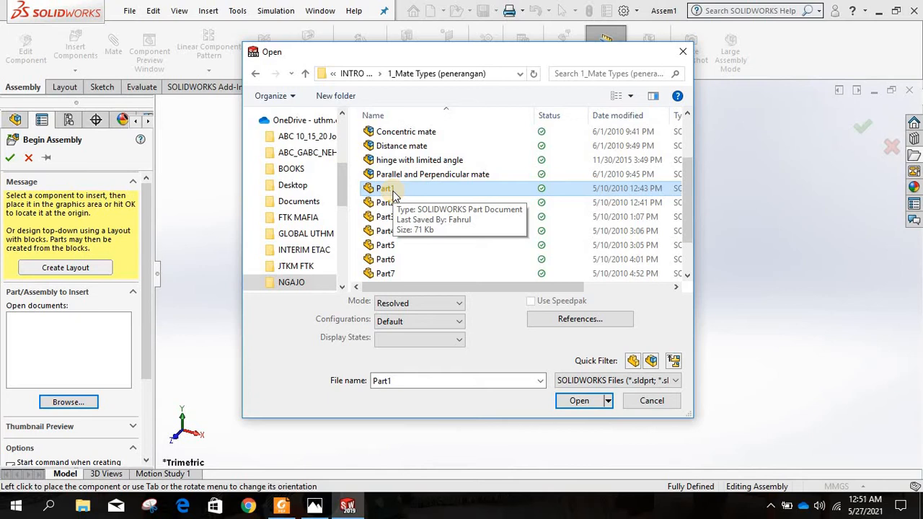
ctrl+click(405, 207)
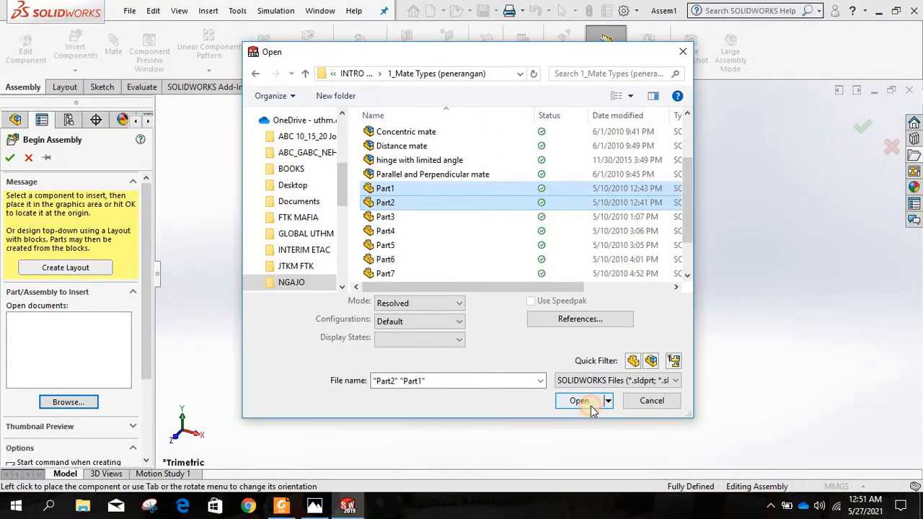
click(591, 408)
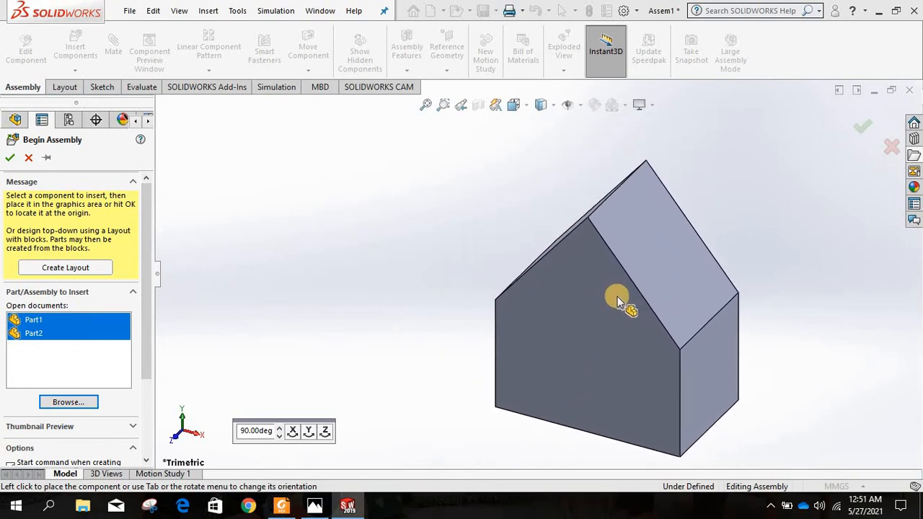
click(618, 297)
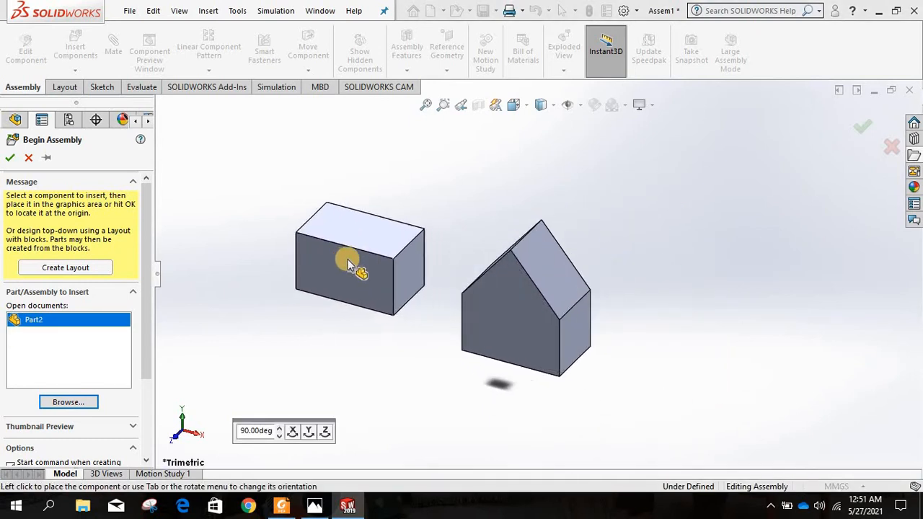
click(347, 259)
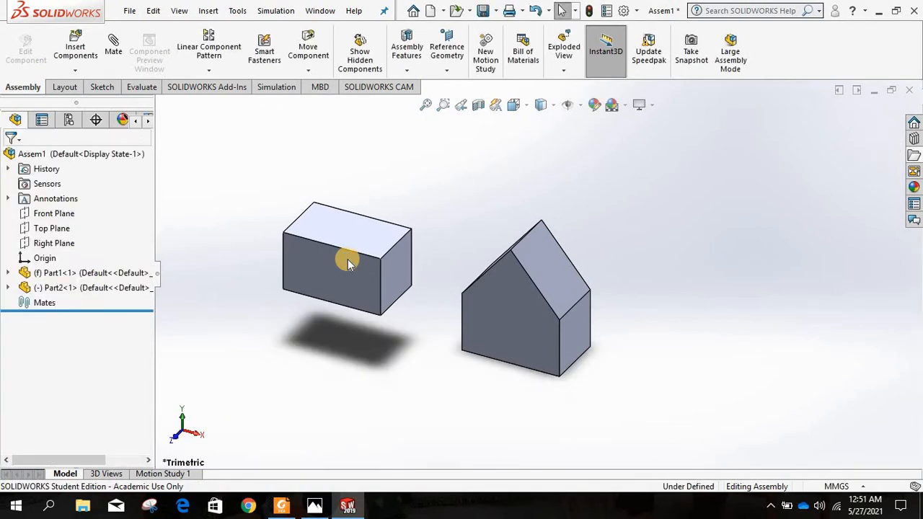
scroll(319, 252, up, 3)
scroll(658, 276, down, 5)
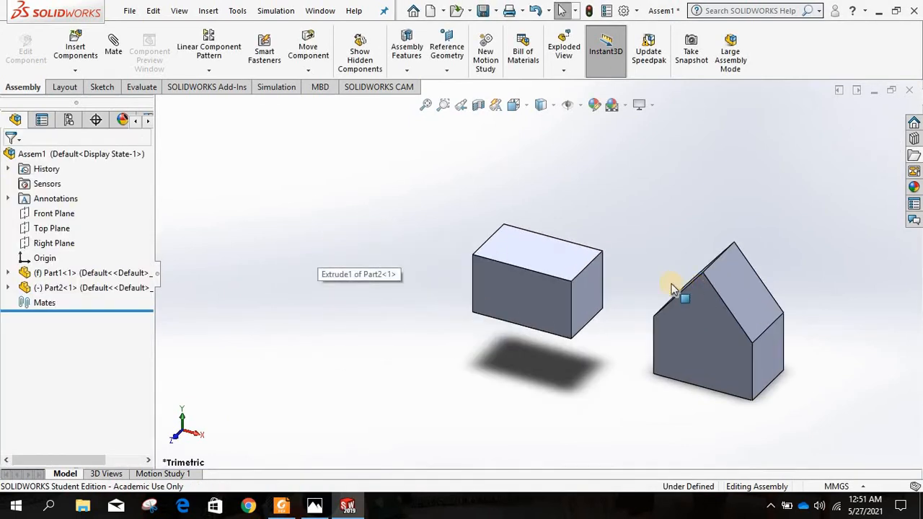
scroll(613, 316, up, 2)
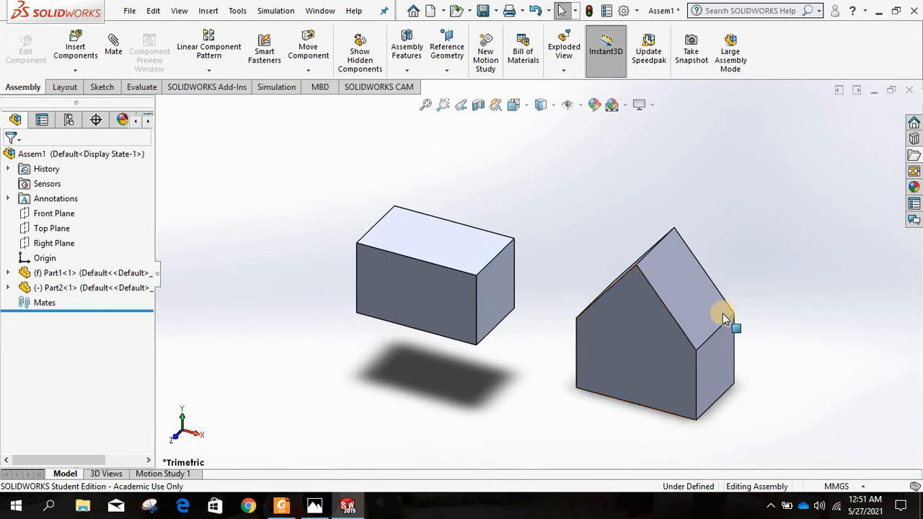
scroll(692, 323, down, 2)
scroll(639, 322, up, 3)
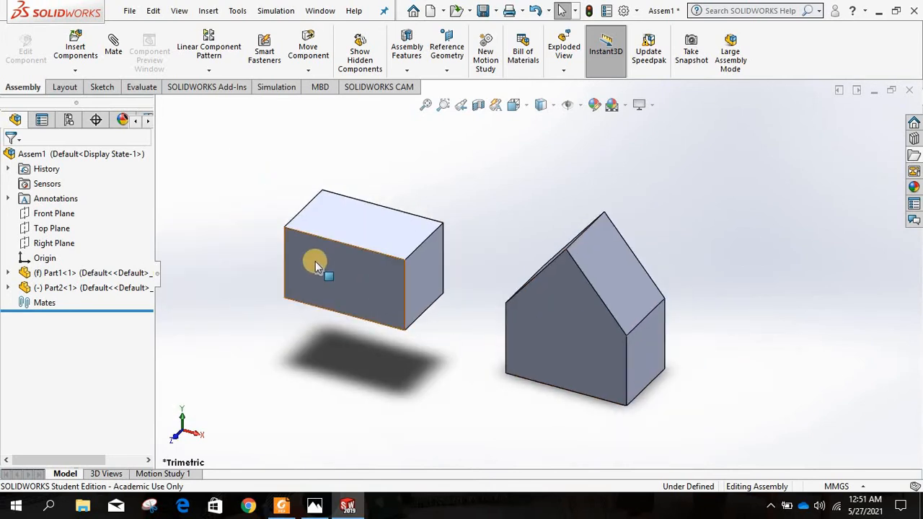
drag(827, 445, 771, 390)
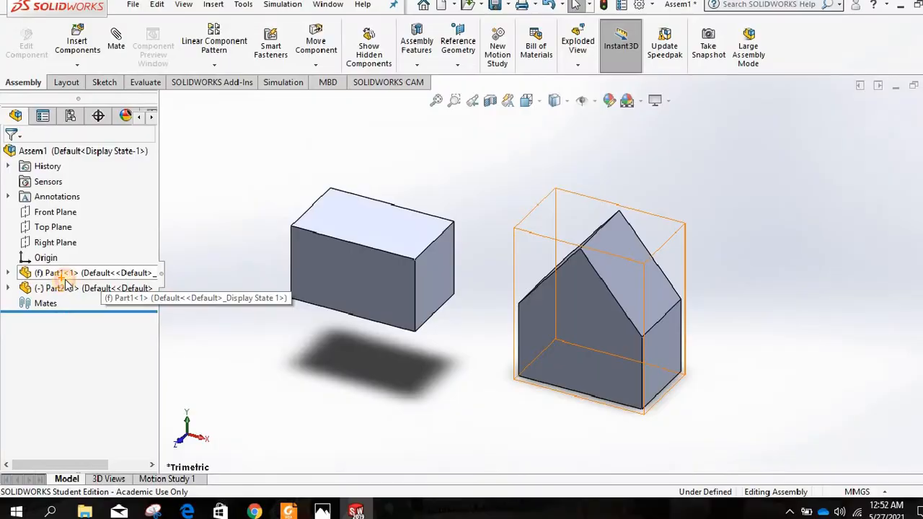
Select both components, Part1 and Part2, and delete them from the assembly
click(107, 268)
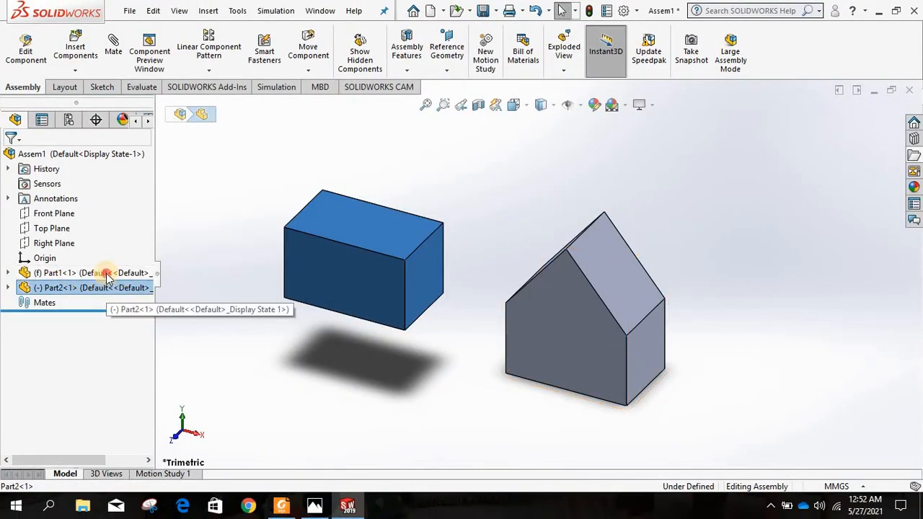
click(126, 273)
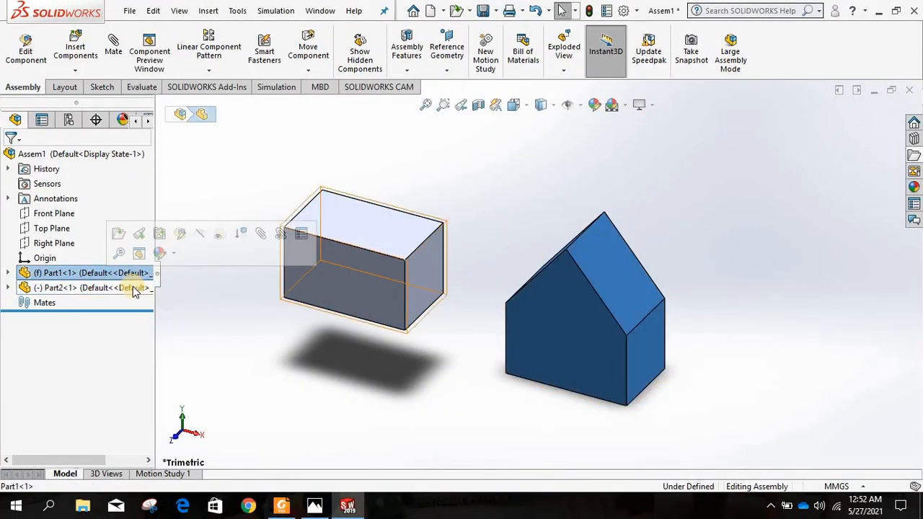
ctrl+click(133, 288)
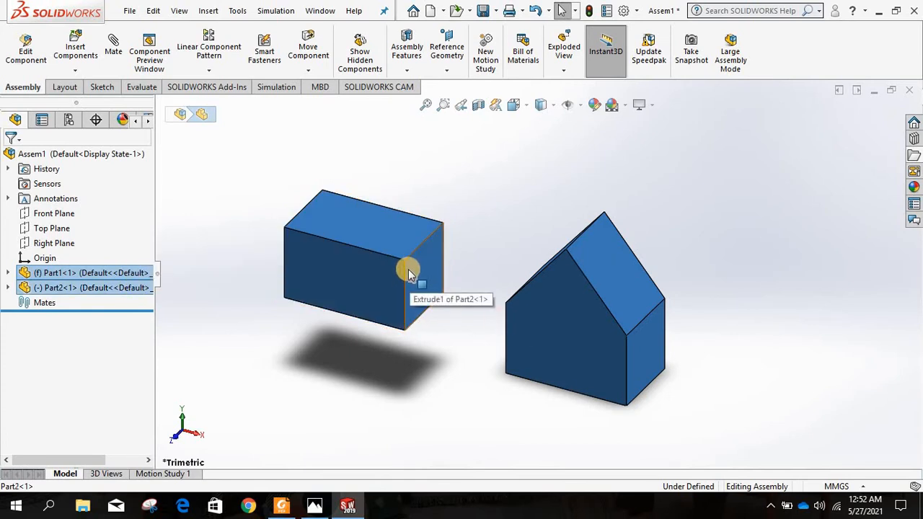
key(Escape)
drag(787, 448, 246, 148)
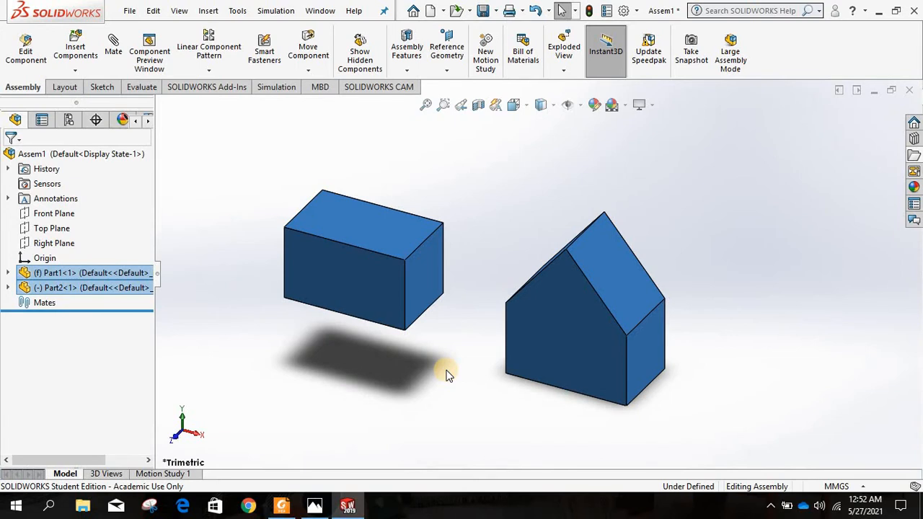
key(Delete)
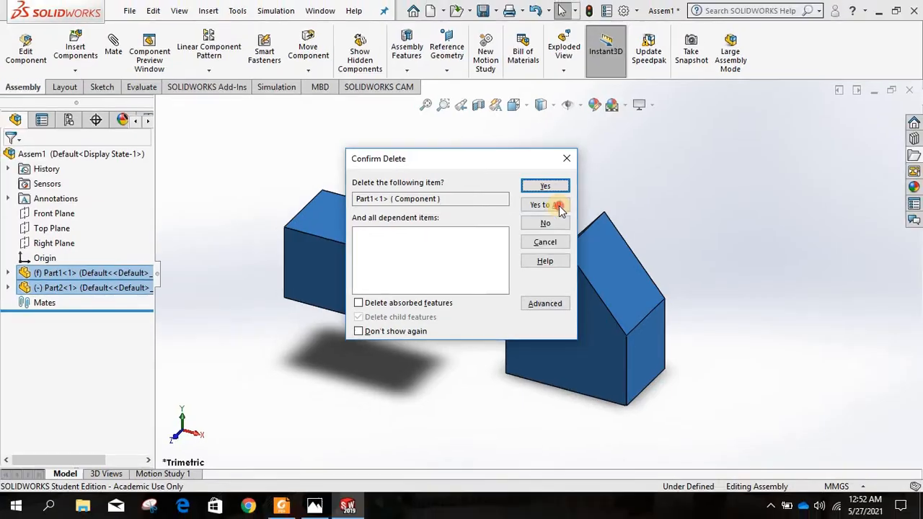
click(549, 210)
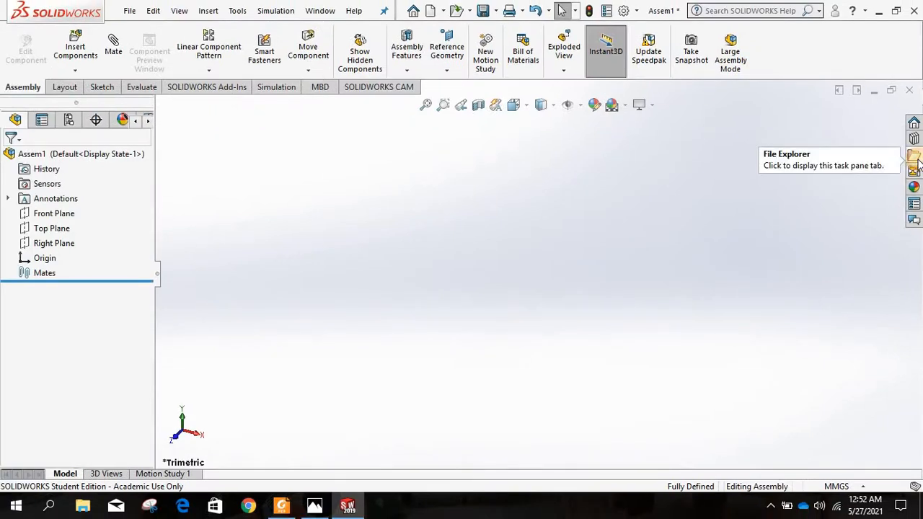
Use the built-in File Explorer to expand OneDrive, NGAJO, SEM2 2021 BNJ10503, COMPANION FILES, INTRO TO MATES and 1_Mate Types (penerangan)
click(905, 164)
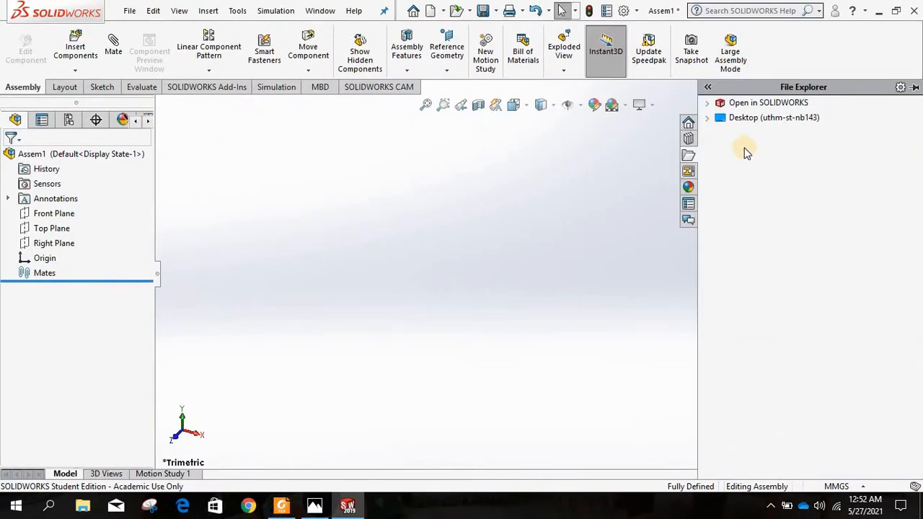
click(707, 103)
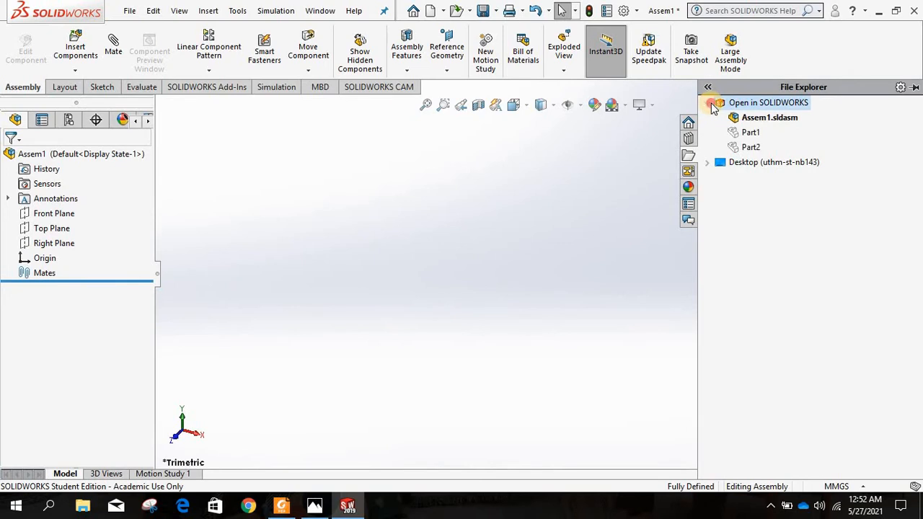
click(708, 104)
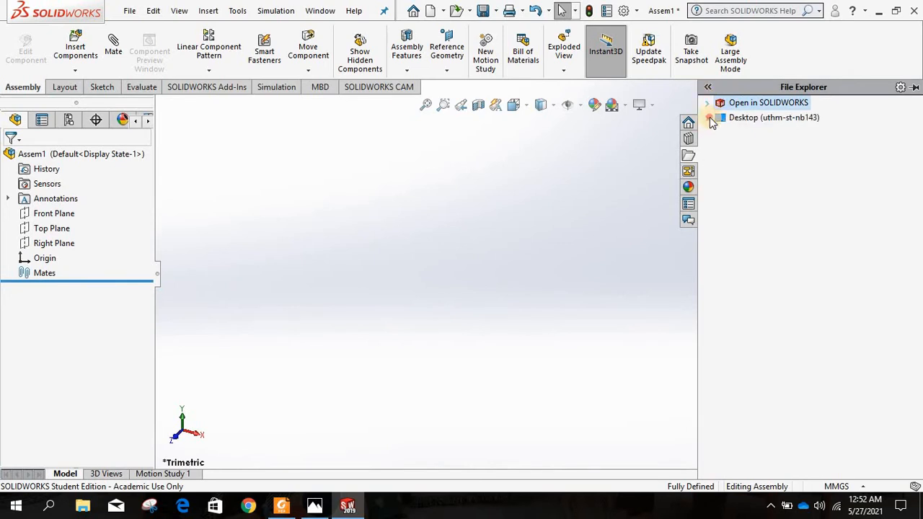
click(709, 118)
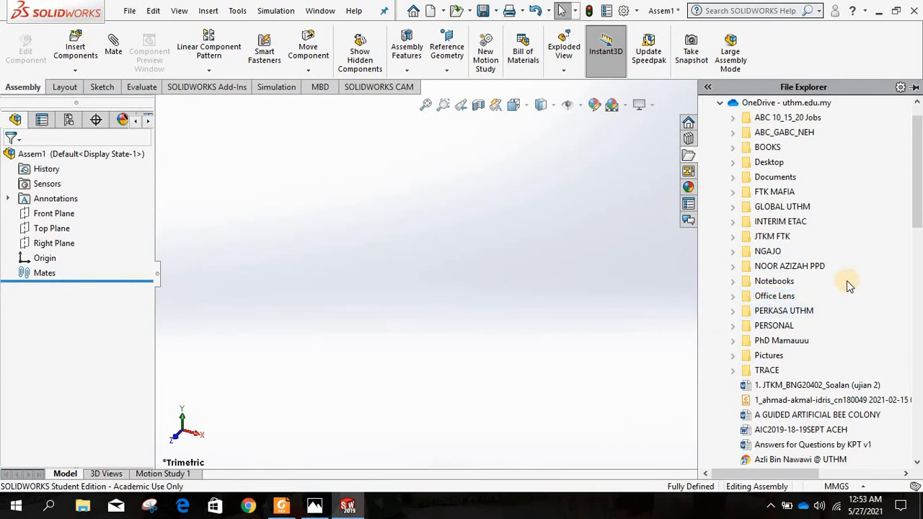
click(734, 252)
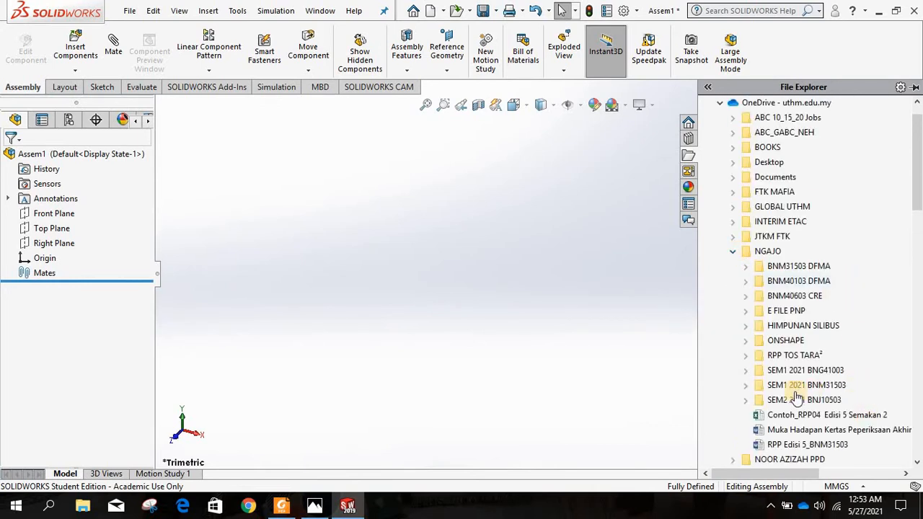
click(747, 400)
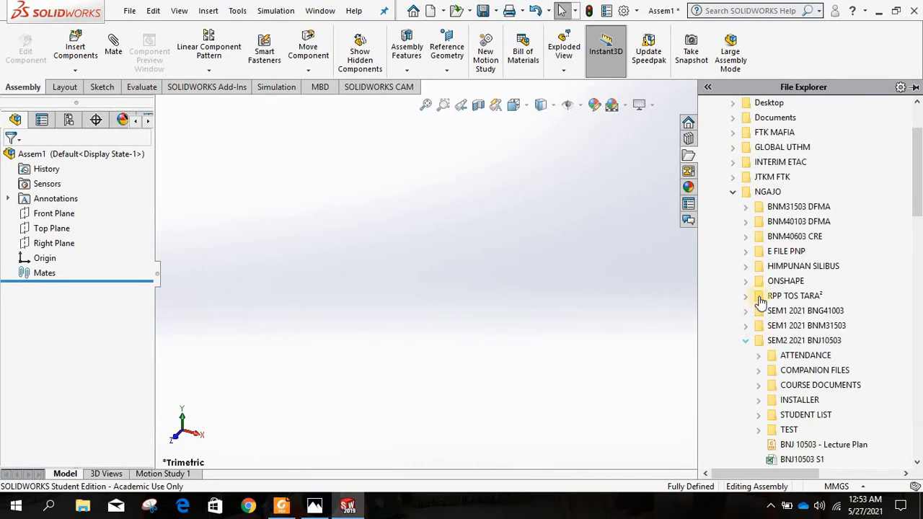
click(759, 371)
click(772, 400)
double_click(832, 328)
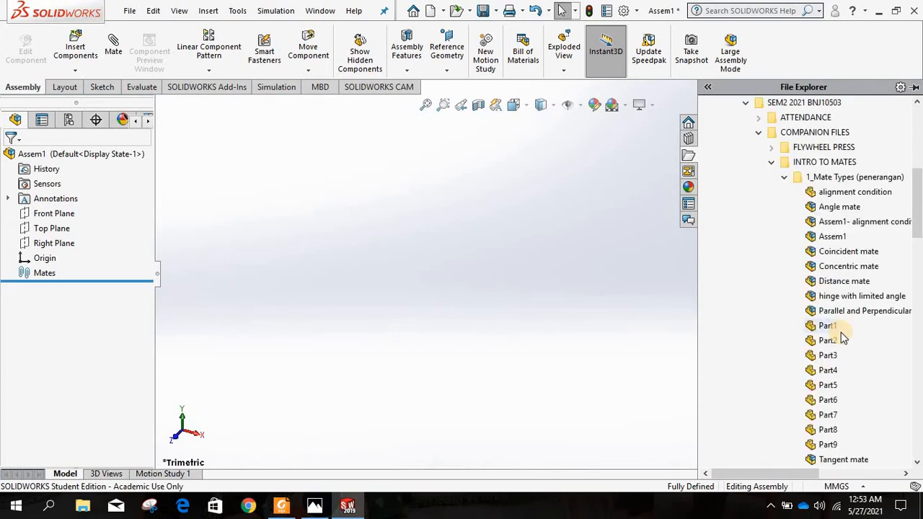
Look over the part files in the 1_Mate Types (penerangan) folder and preview Part1
key(ctrl+1)
click(861, 348)
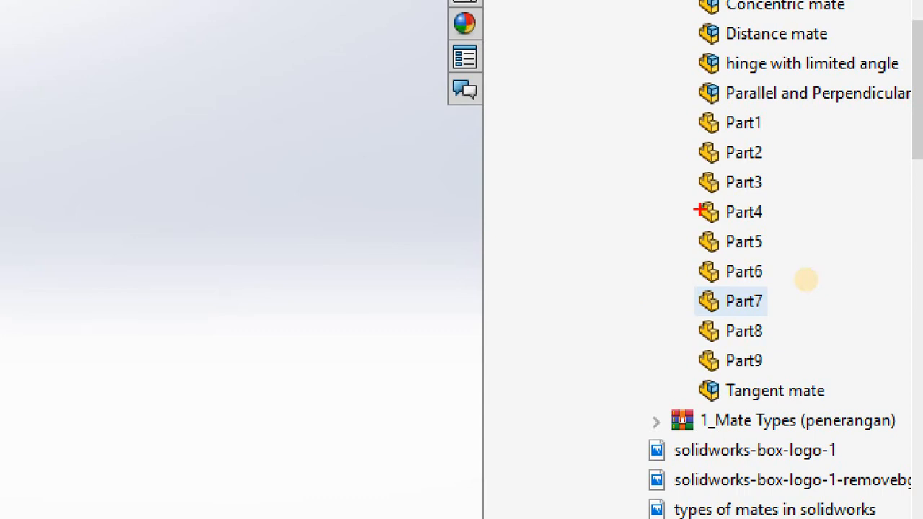
key(Escape)
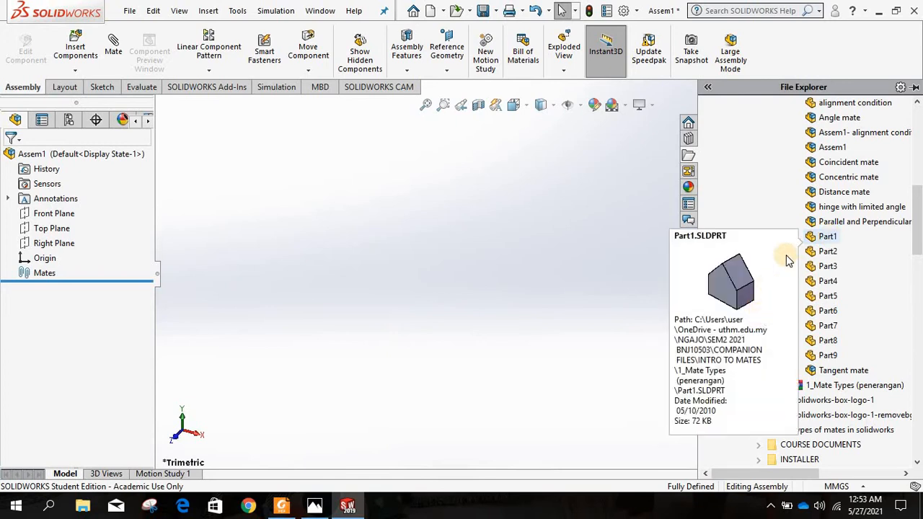
mouse_move(827, 242)
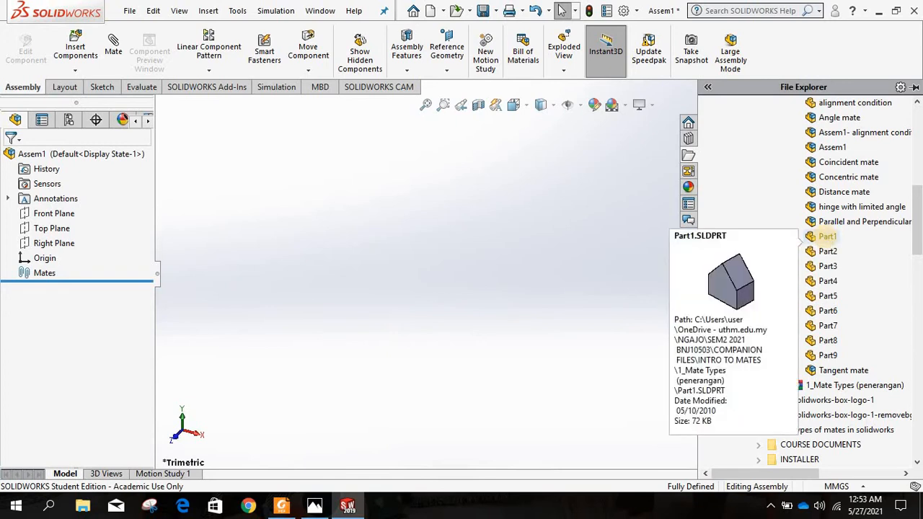
key(ctrl+1)
click(807, 301)
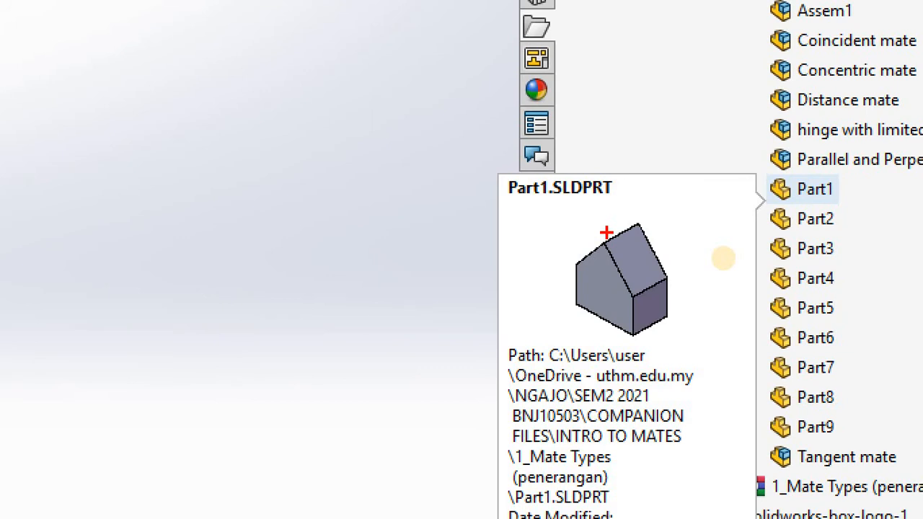
key(Escape)
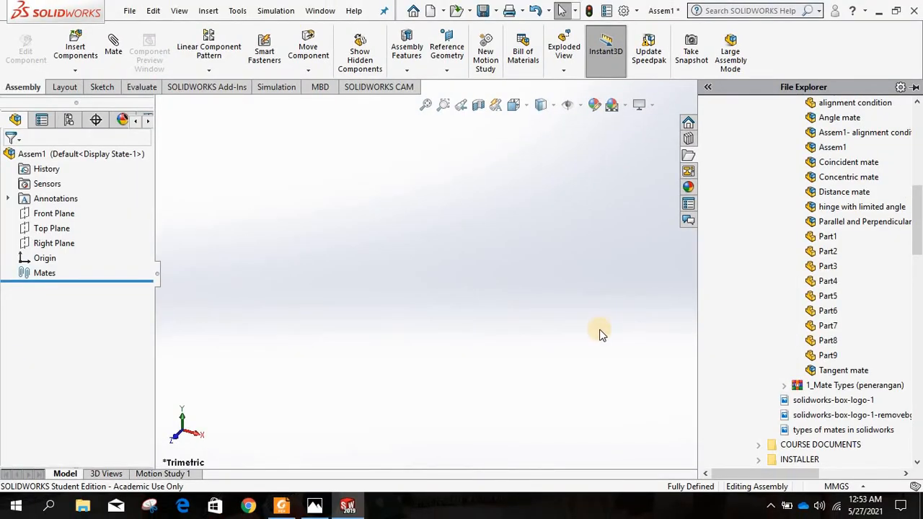
Switch to the notes in Foxit Reader and read the Coincident mate section with its two-face example
click(283, 505)
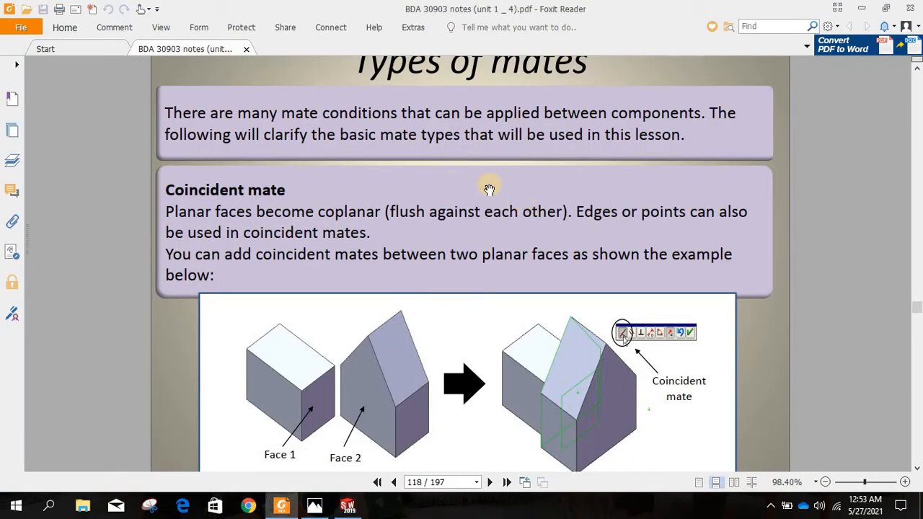
scroll(404, 185, up, 1)
scroll(305, 185, down, 2)
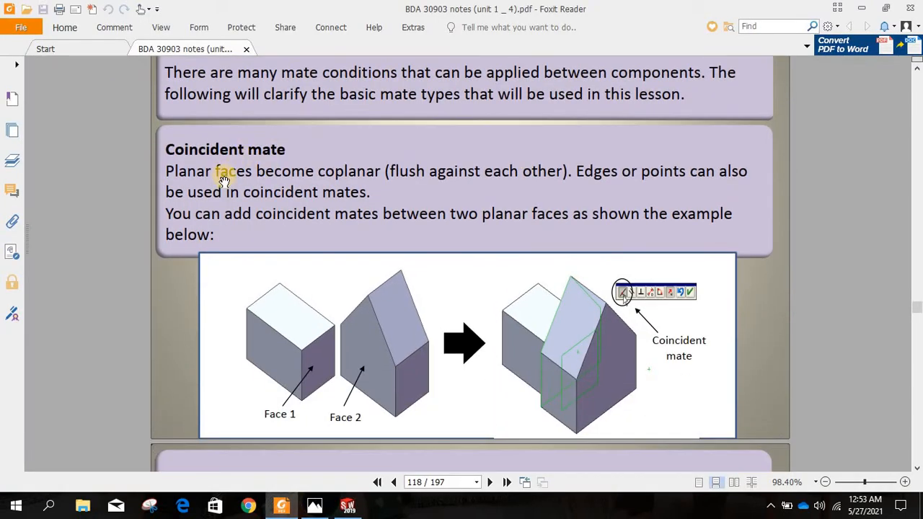
key(ctrl+1)
scroll(382, 296, down, 1)
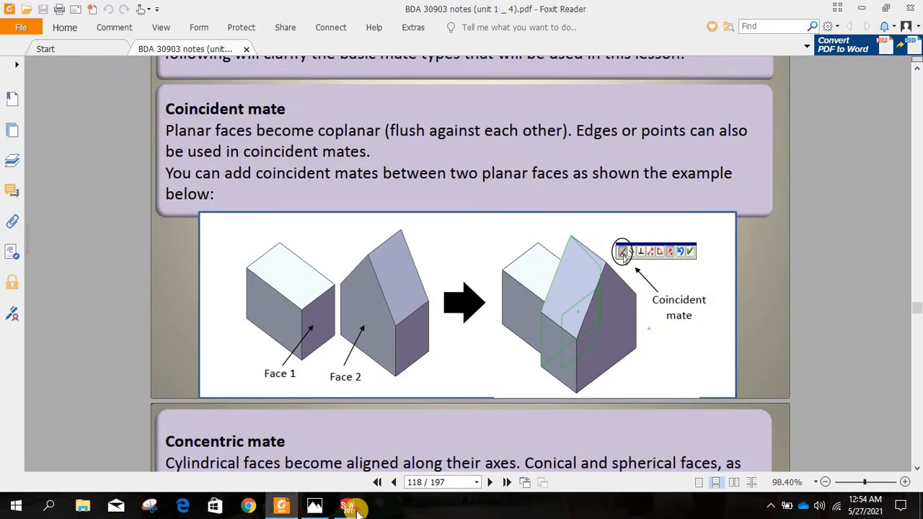
Return to SOLIDWORKS and insert Part1 and Part2 from the File Explorer into the assembly, placing Part2 beside Part1
click(347, 506)
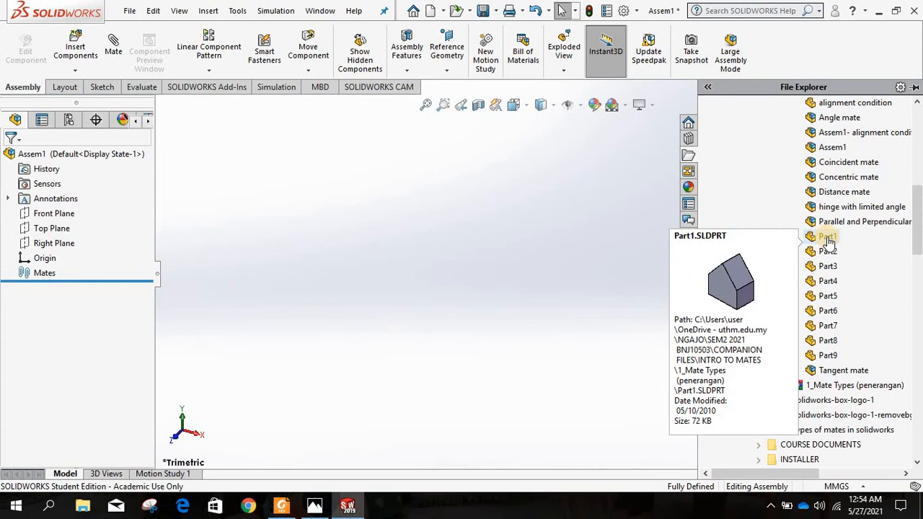
drag(827, 238, 441, 272)
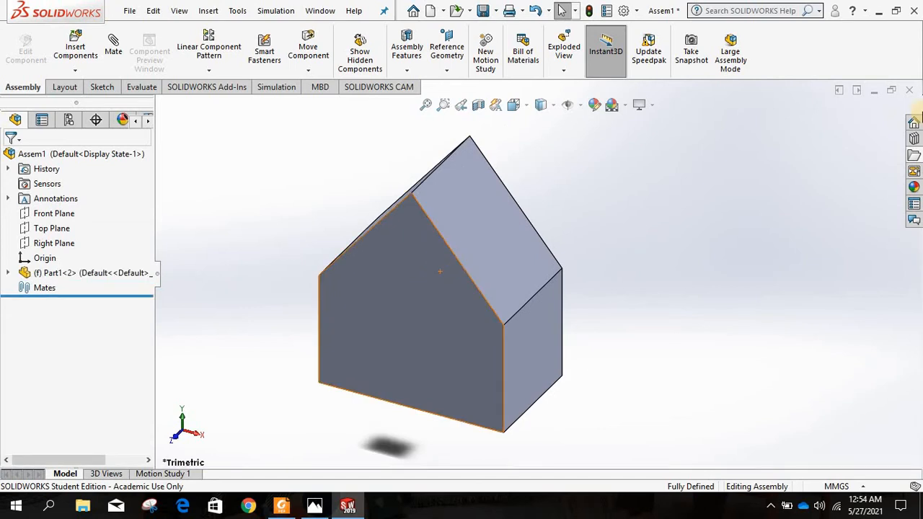
click(913, 156)
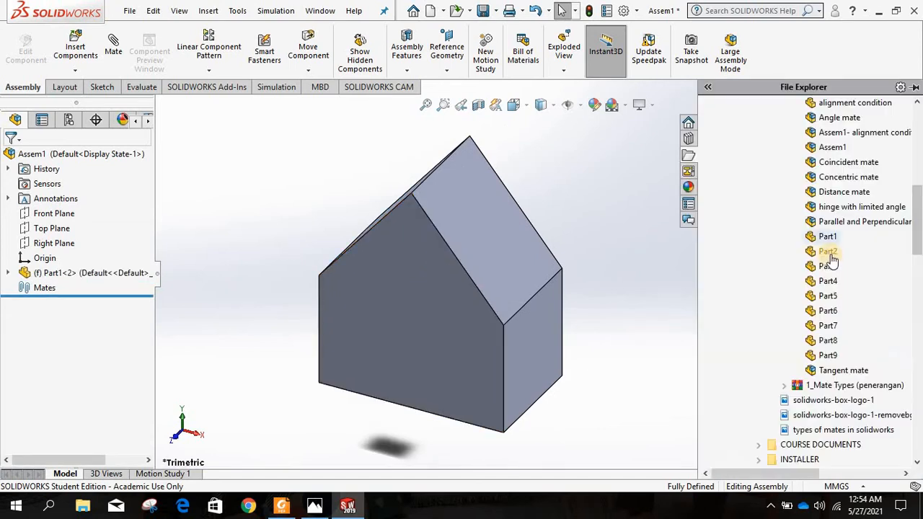
drag(827, 254, 703, 283)
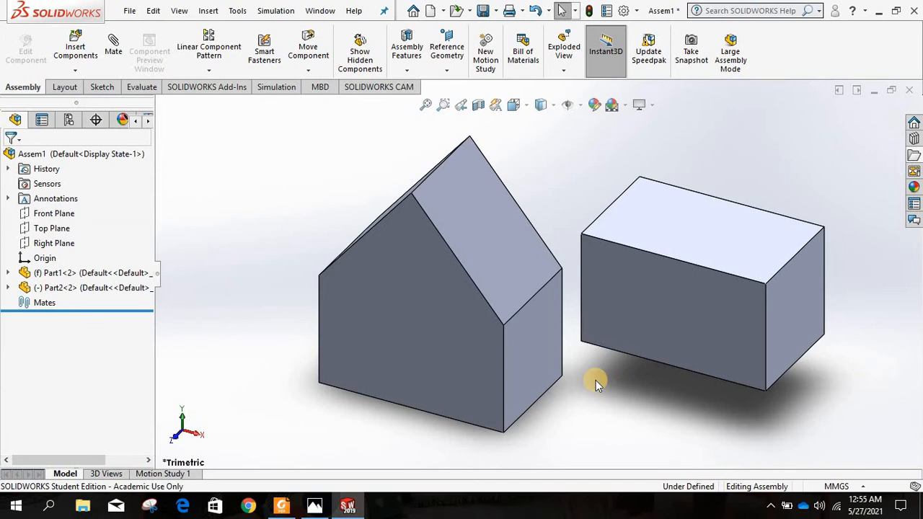
Zoom in and out on the two components to view them closely and as a whole
scroll(596, 383, up, 4)
scroll(532, 221, down, 6)
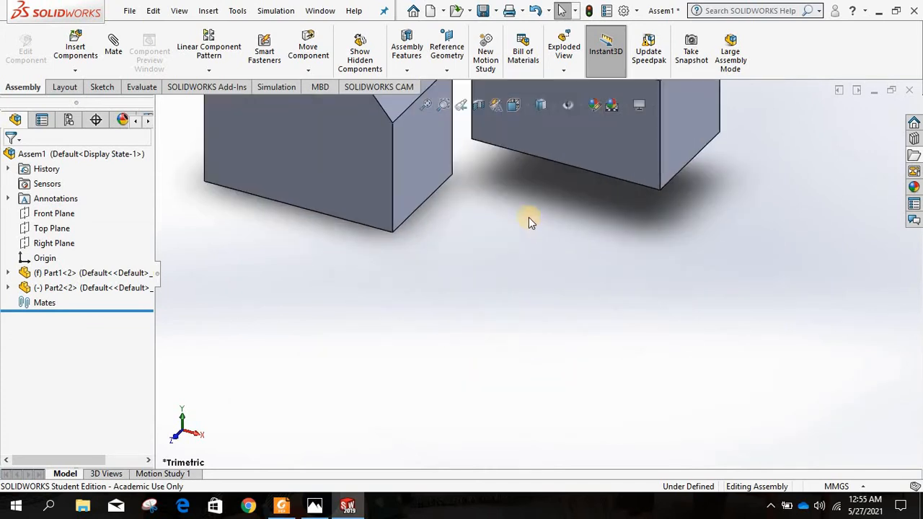
scroll(495, 177, up, 5)
scroll(496, 179, down, 1)
scroll(525, 252, up, 2)
scroll(549, 296, down, 3)
scroll(550, 296, up, 3)
scroll(553, 304, down, 4)
scroll(553, 304, up, 2)
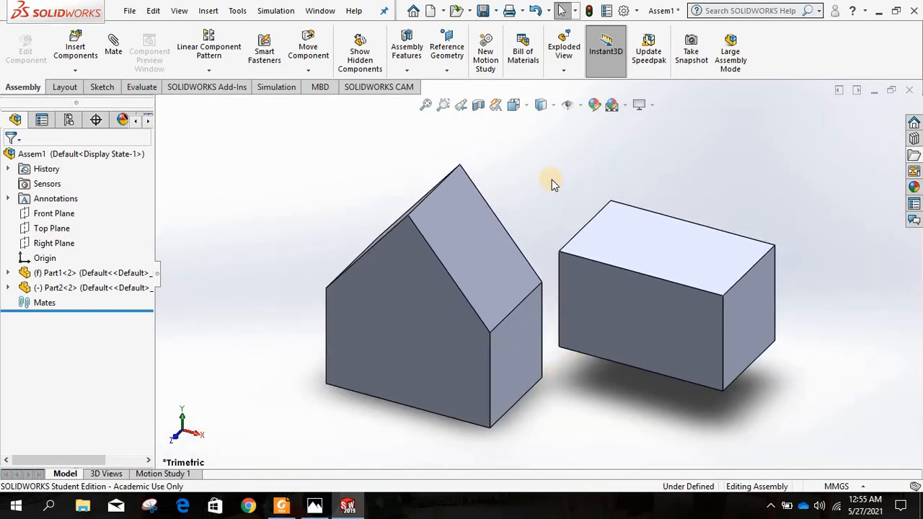
Orbit and pan around Part1 and Part2 to examine them from below, the right side and the front
middle_drag(554, 184, 295, 250)
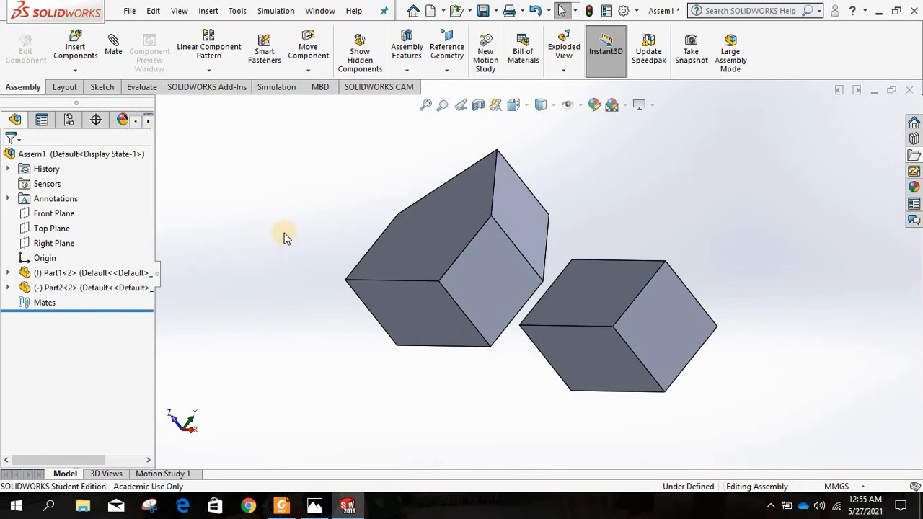
middle_drag(280, 204, 301, 208)
right_drag(303, 208, 352, 207)
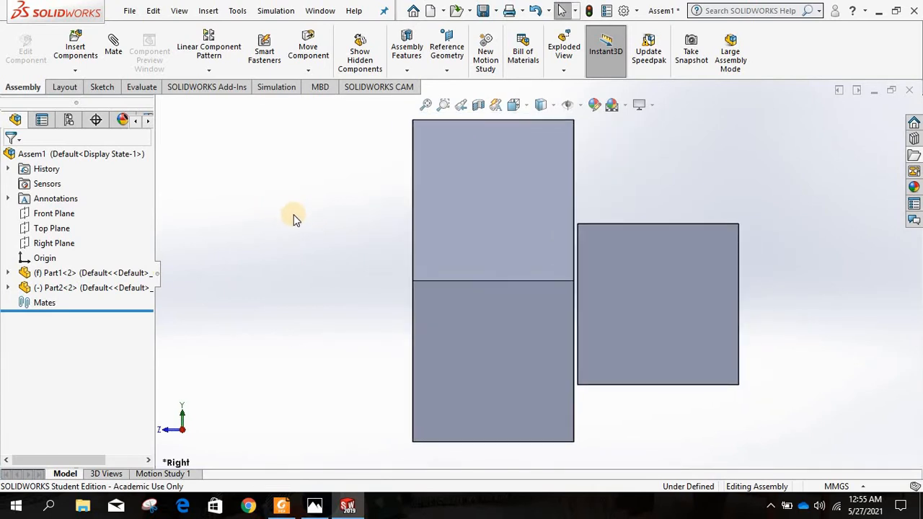
mouse_move(274, 210)
ctrl+middle_down()
mouse_move(381, 210)
mouse_move(285, 212)
mouse_move(298, 206)
mouse_move(311, 218)
mouse_move(388, 225)
mouse_move(303, 208)
mouse_move(290, 215)
mouse_move(360, 243)
mouse_move(262, 209)
mouse_move(268, 215)
ctrl+middle_up()
scroll(290, 217, up, 2)
scroll(363, 240, down, 1)
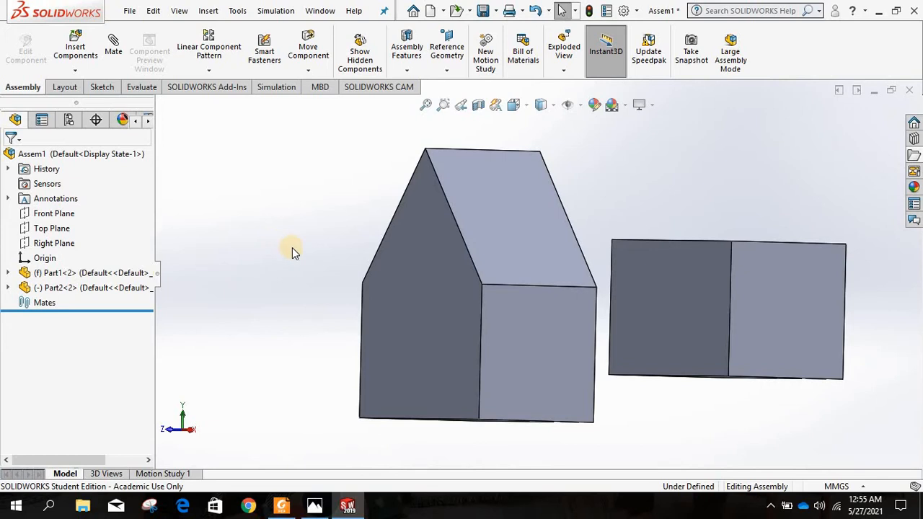
middle_drag(317, 252, 330, 274)
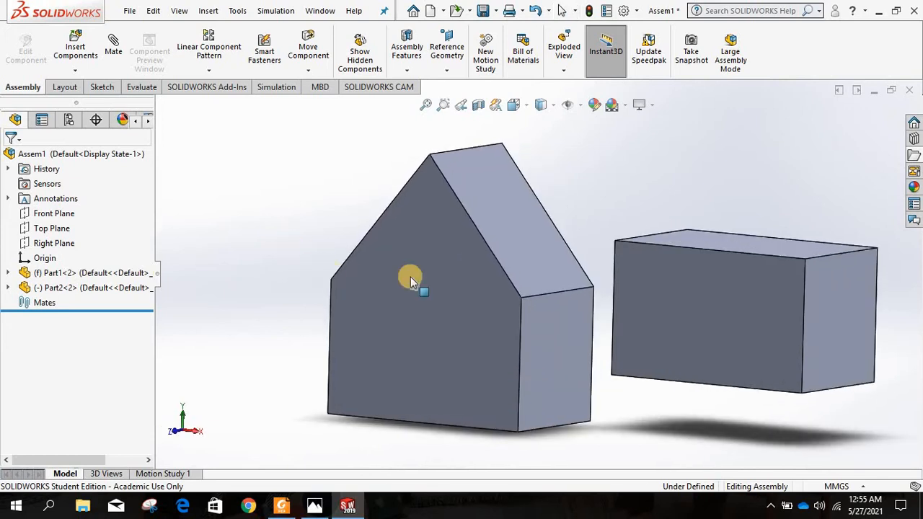
scroll(628, 282, up, 3)
scroll(685, 225, down, 3)
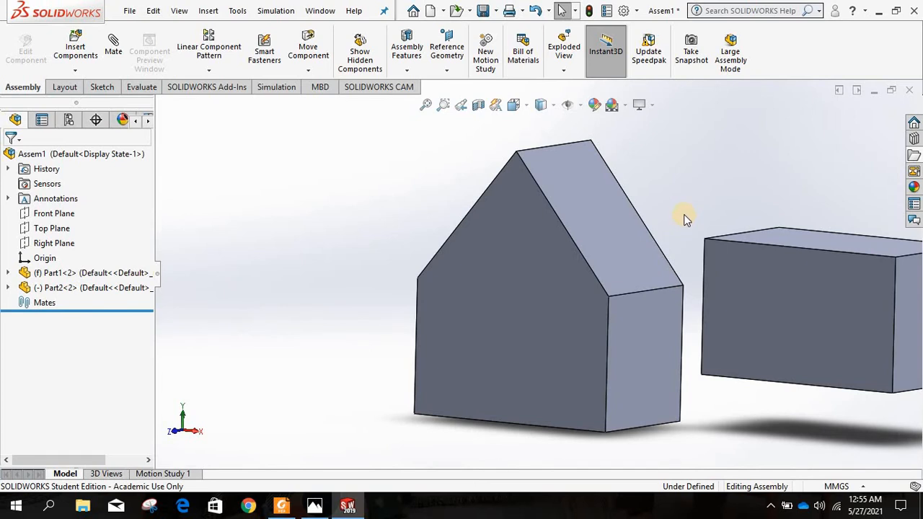
ctrl+middle_drag(642, 212, 324, 303)
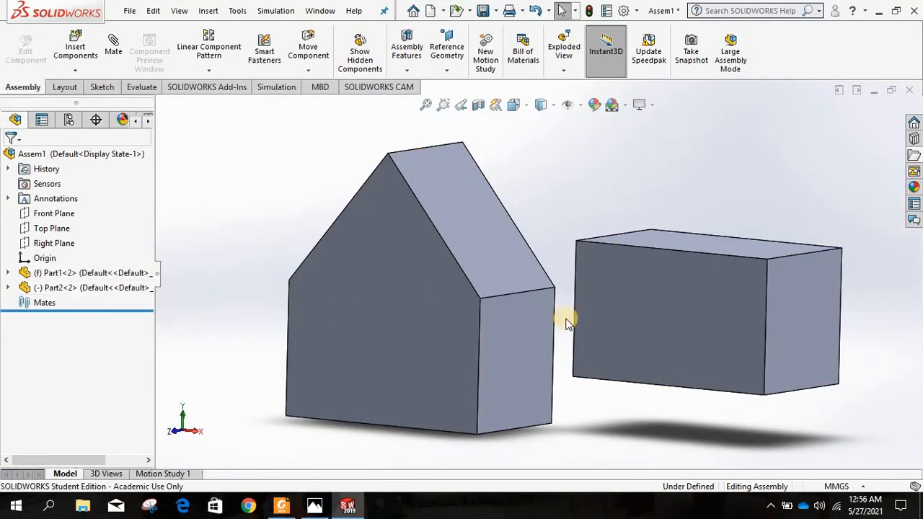
middle_drag(506, 294, 495, 261)
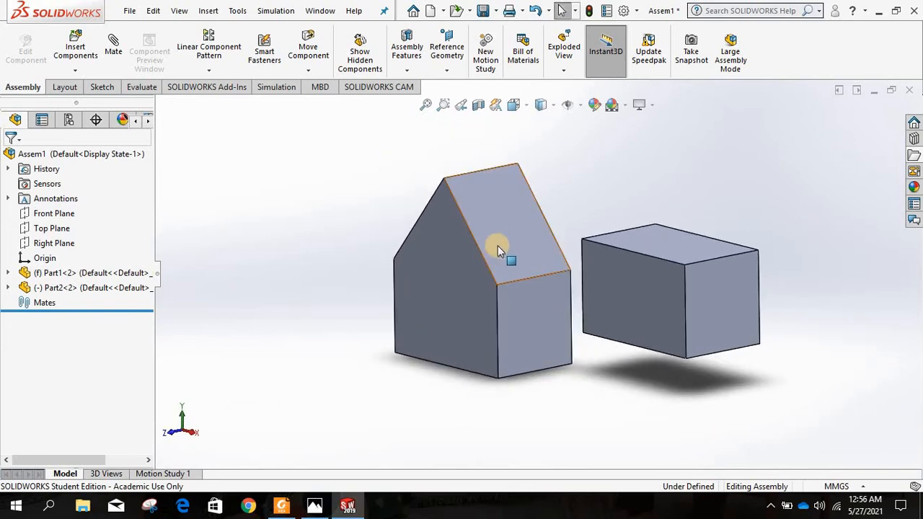
Try to move Part1 by its sloped roof face and move Part2 farther away from Part1
drag(496, 247, 367, 222)
click(625, 277)
drag(626, 281, 680, 270)
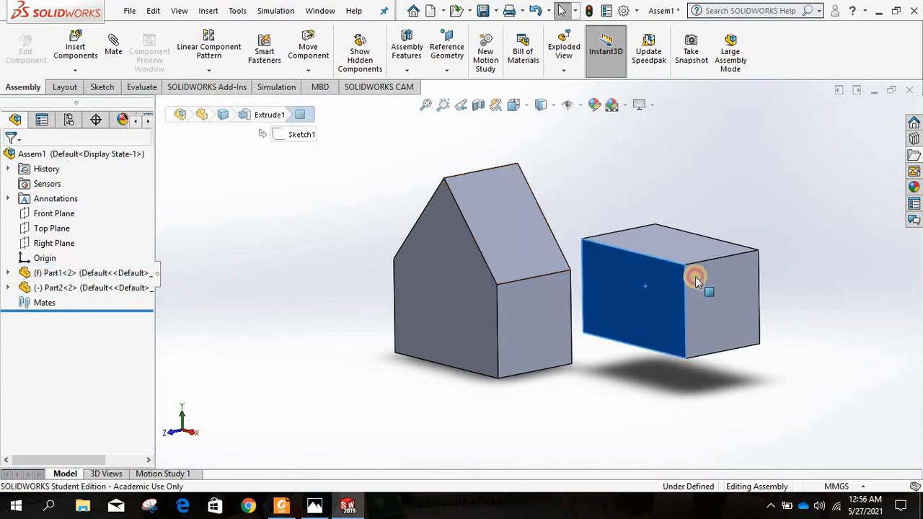
Try again to move Part1 by its sloped roof face and its gabled face
click(503, 240)
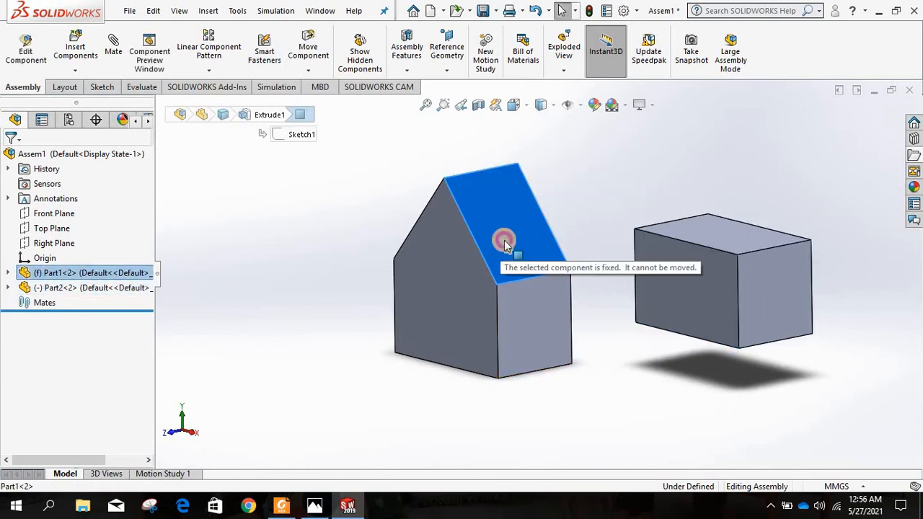
click(509, 240)
click(514, 236)
click(529, 270)
drag(529, 270, 472, 292)
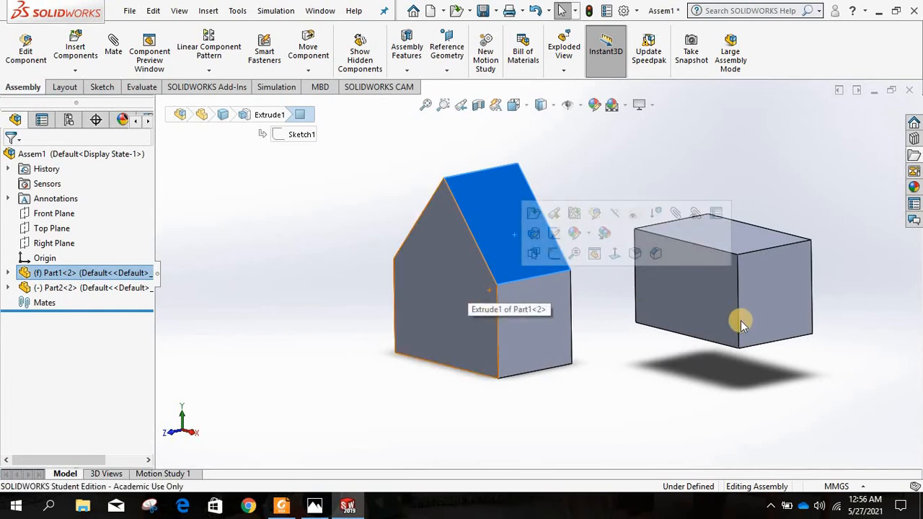
Move Part2 freely beside Part1 and rotate it so its selected end face turns away from view
click(766, 304)
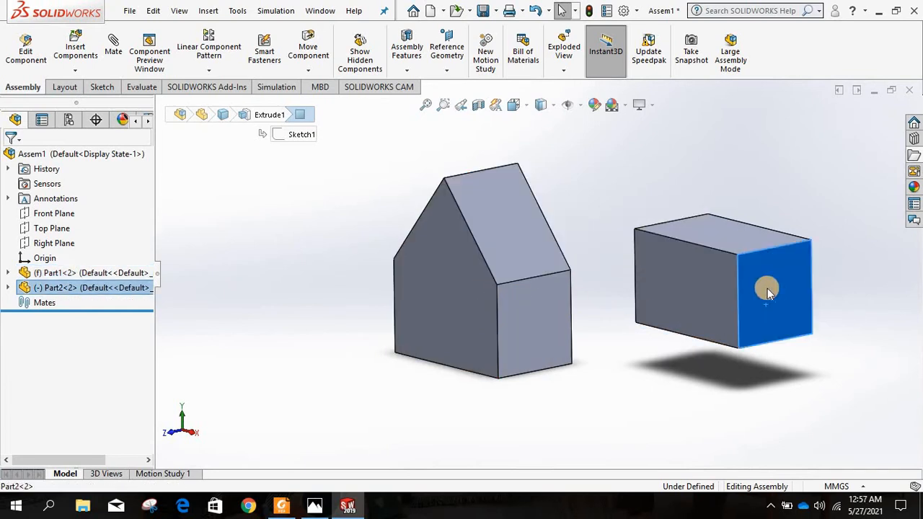
mouse_move(763, 310)
mouse_down()
mouse_move(665, 237)
mouse_move(747, 288)
mouse_move(724, 328)
mouse_move(715, 263)
mouse_move(753, 320)
mouse_move(829, 263)
mouse_move(644, 274)
mouse_move(664, 298)
mouse_move(666, 337)
mouse_move(750, 347)
mouse_move(754, 298)
mouse_up()
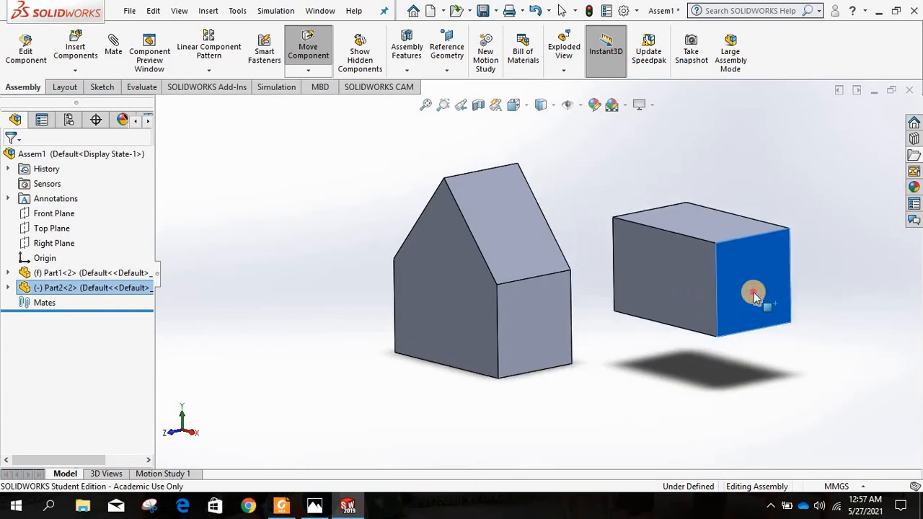
drag(812, 324, 769, 290)
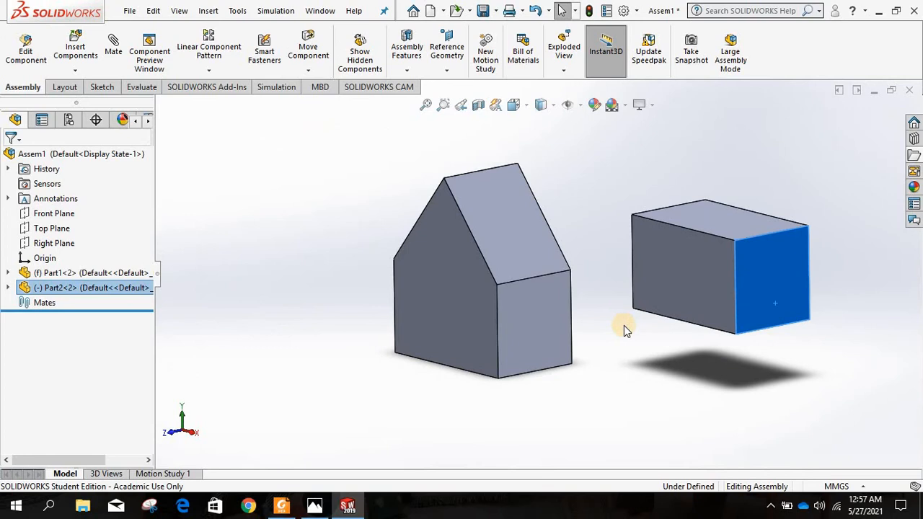
scroll(624, 326, up, 1)
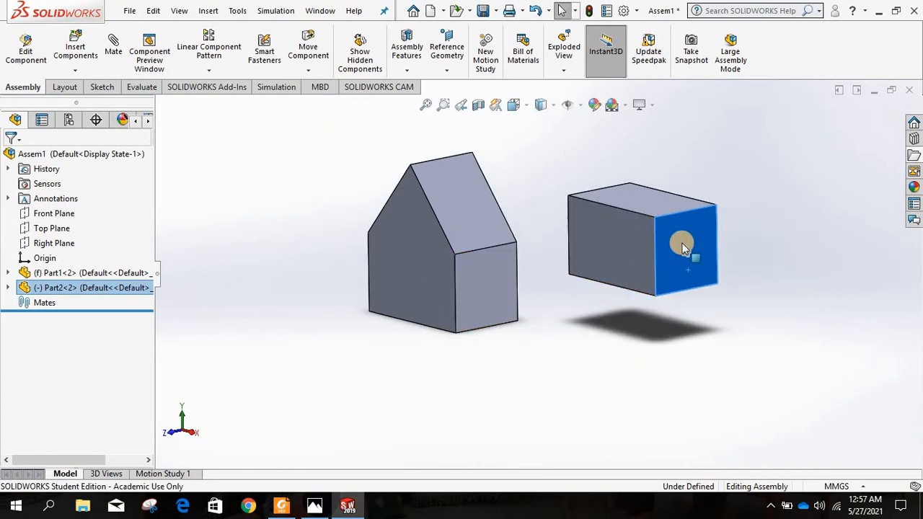
right_drag(668, 244, 686, 310)
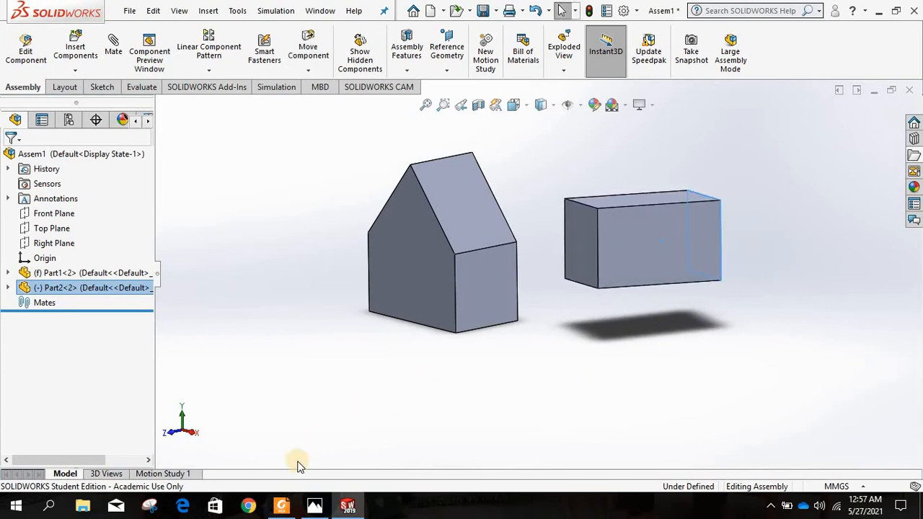
Check the Coincident mate figure in the Foxit Reader notes and, back in SOLIDWORKS, move Part2 opposite Part1's gabled face
click(282, 507)
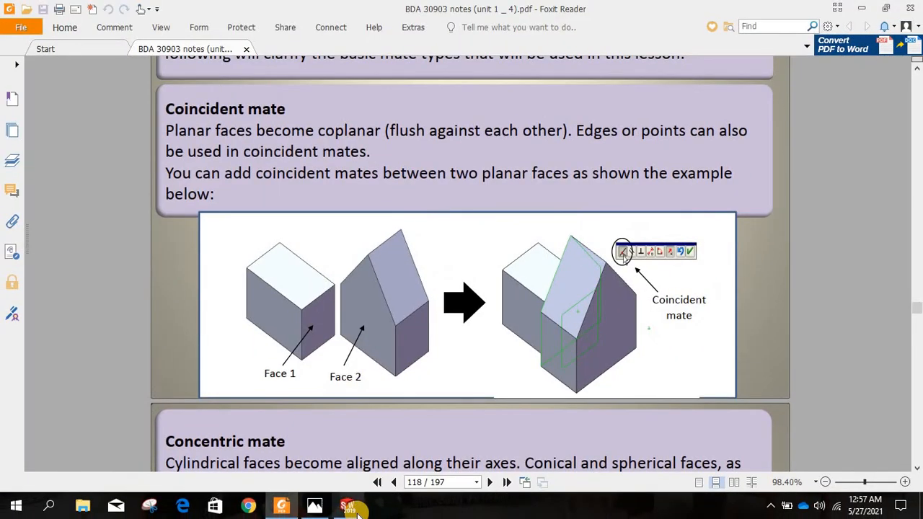
click(351, 507)
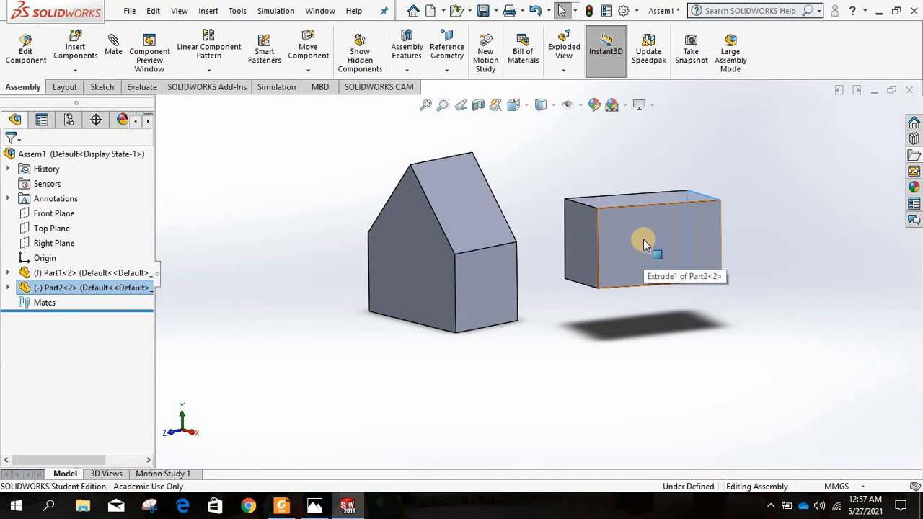
drag(642, 230, 277, 254)
scroll(307, 190, up, 3)
scroll(307, 190, down, 1)
click(447, 182)
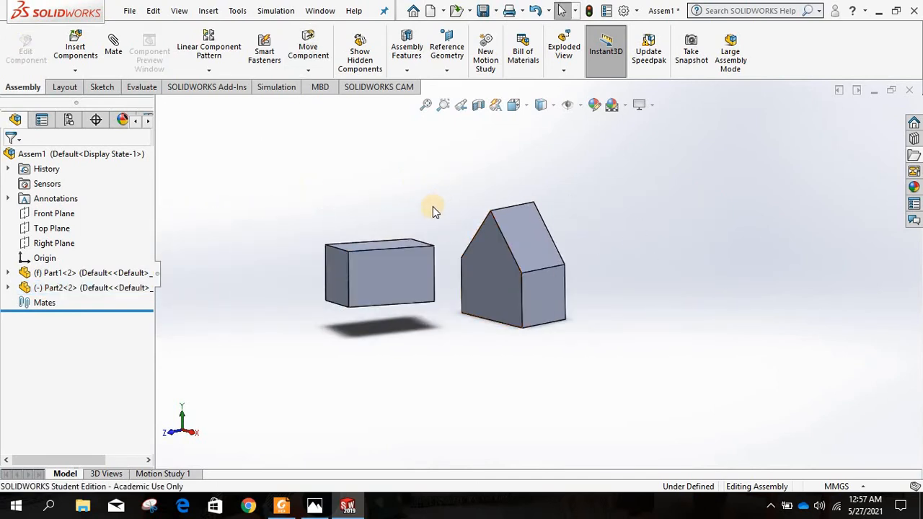
Examine the gabled face of Part1 and the end face of Part2 that face each other
middle_drag(435, 213, 439, 257)
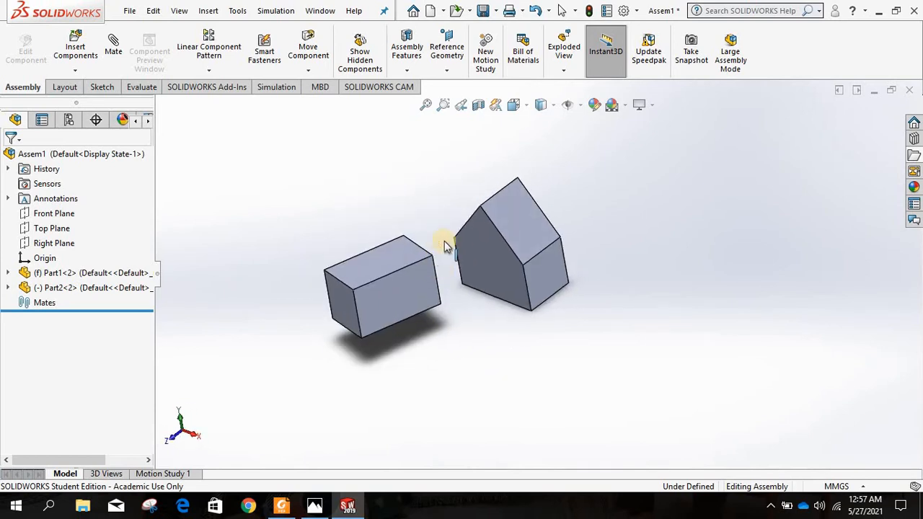
scroll(535, 280, up, 3)
scroll(431, 222, down, 4)
scroll(538, 371, down, 3)
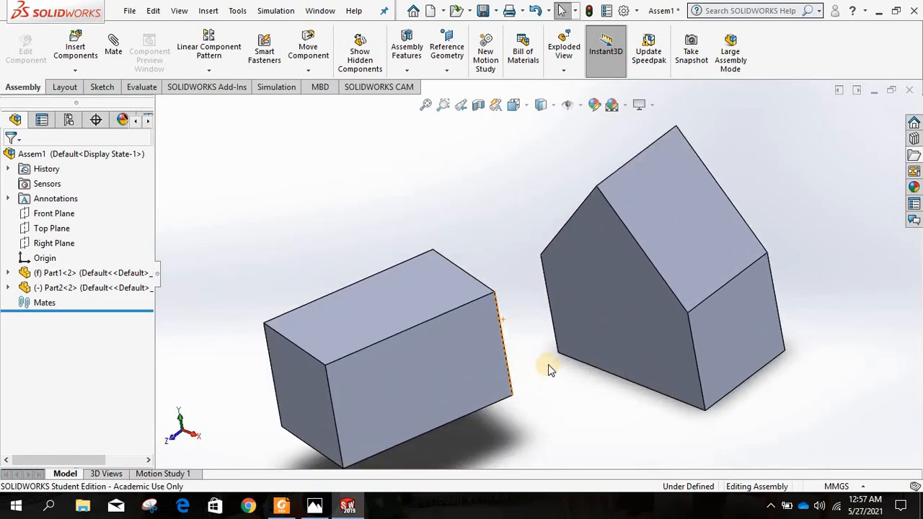
scroll(546, 368, up, 2)
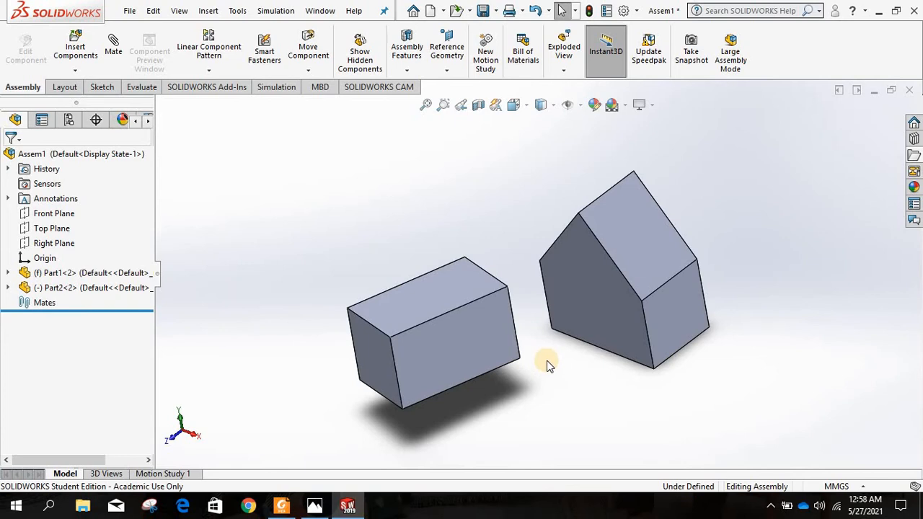
click(572, 369)
middle_drag(591, 397, 509, 303)
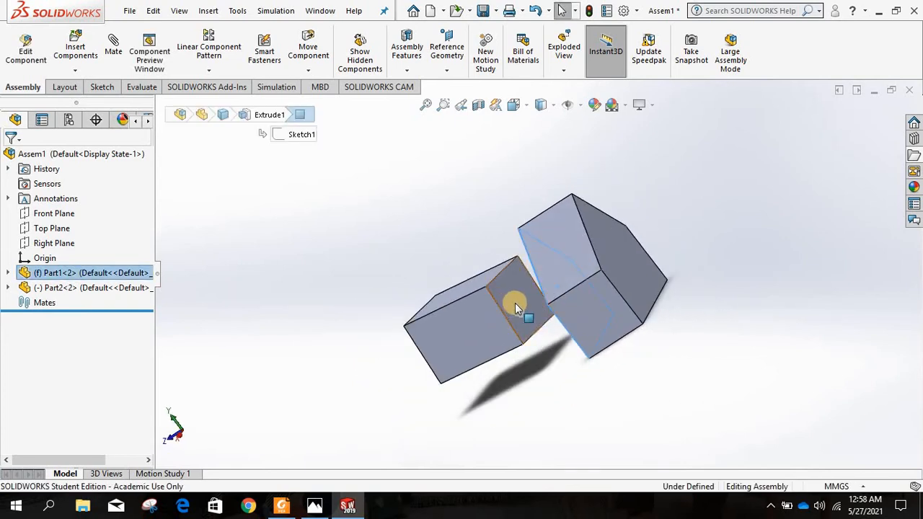
click(514, 300)
scroll(558, 274, up, 4)
scroll(526, 248, down, 6)
scroll(446, 225, up, 2)
Start the Mate command and select Part1's gabled face as the first mate face
click(383, 242)
middle_drag(387, 244, 440, 221)
scroll(439, 222, up, 1)
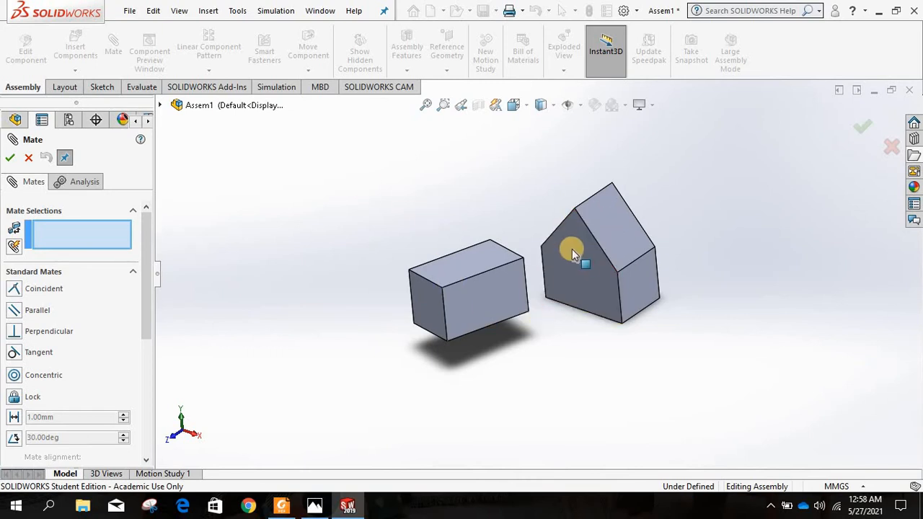
scroll(571, 251, up, 1)
scroll(525, 296, down, 6)
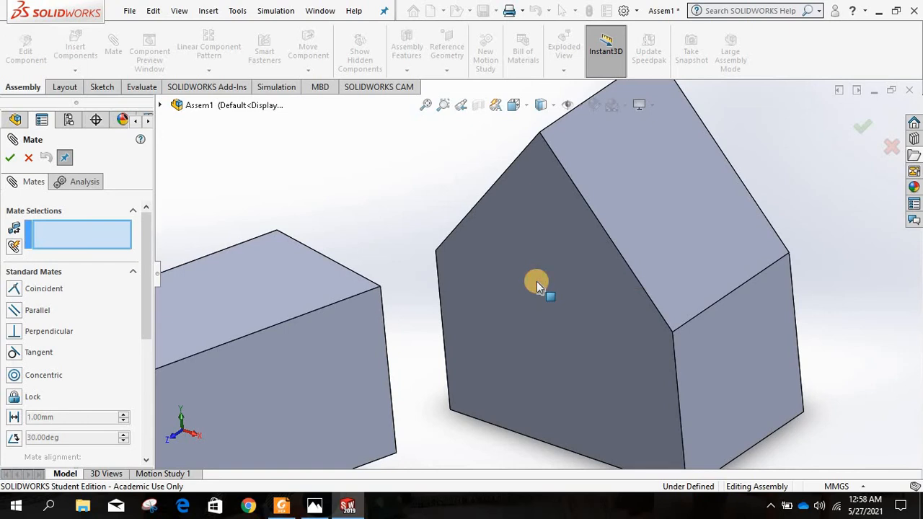
click(536, 282)
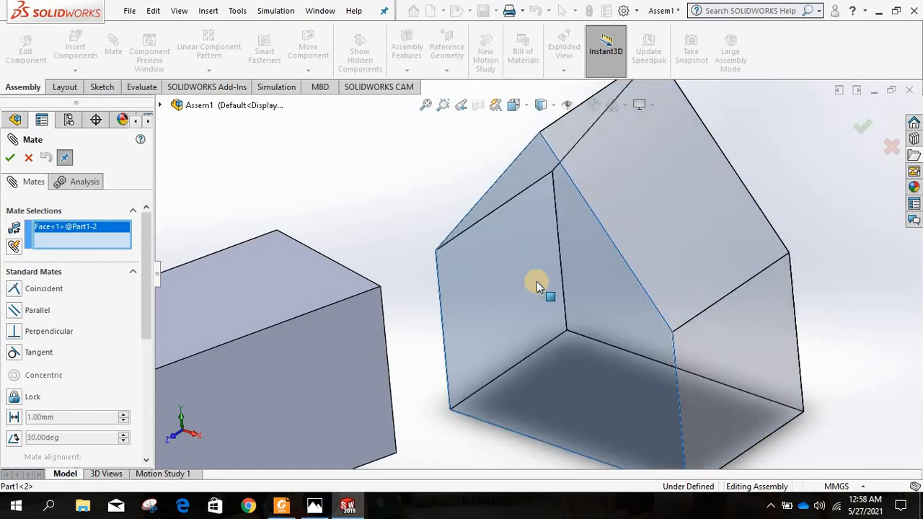
Add Part2's end face facing Part1 as the second selection and accept a Coincident mate between the two faces
scroll(537, 284, up, 3)
scroll(525, 274, down, 3)
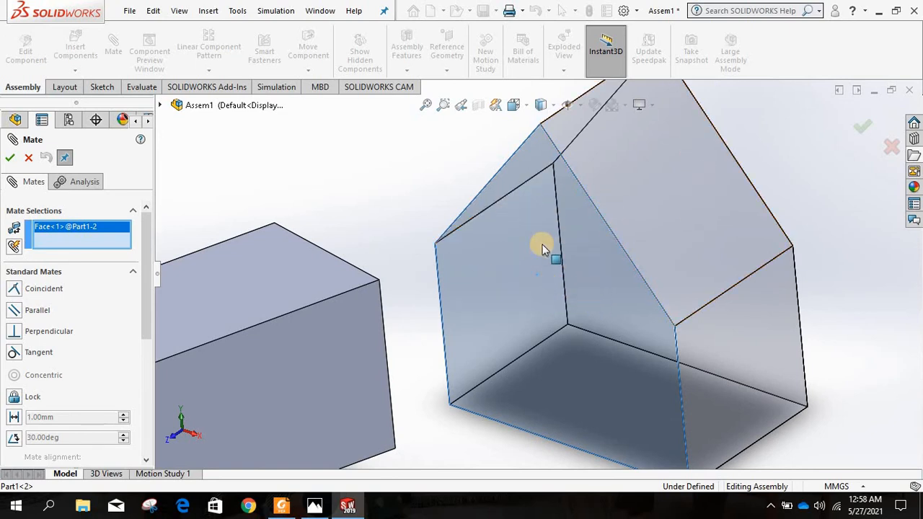
scroll(543, 244, up, 2)
scroll(542, 245, down, 2)
scroll(464, 195, up, 3)
scroll(473, 202, down, 2)
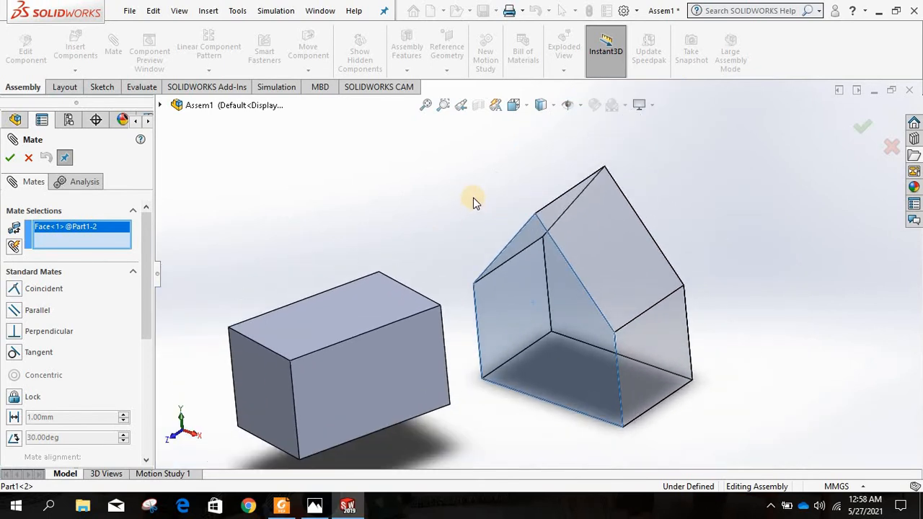
middle_drag(476, 194, 408, 306)
scroll(466, 332, up, 3)
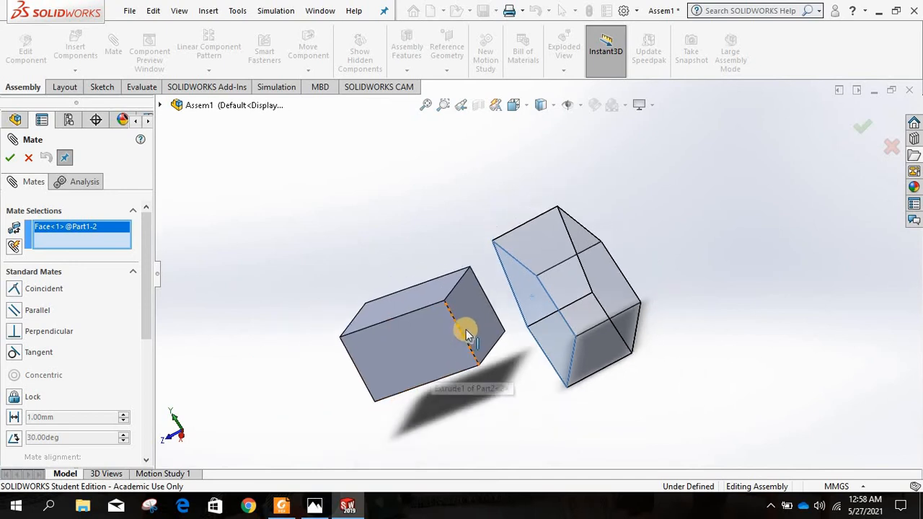
scroll(476, 326, down, 3)
click(531, 270)
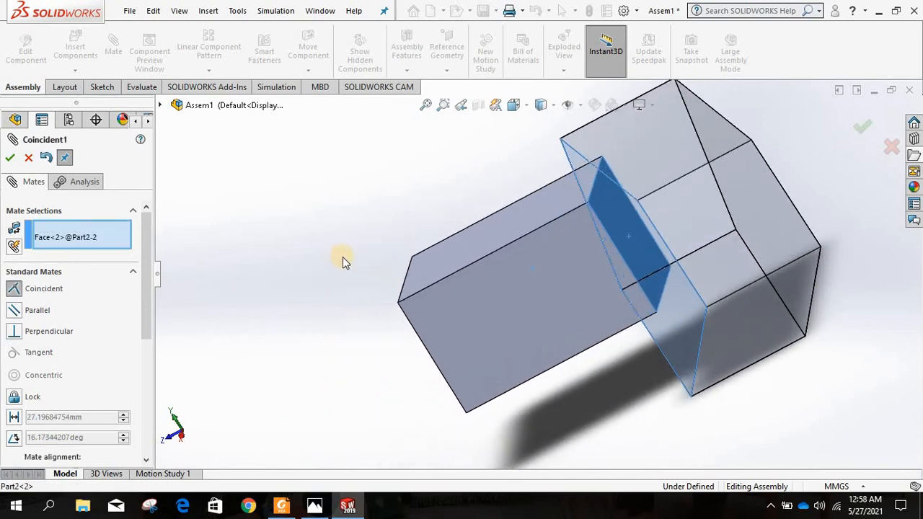
middle_drag(373, 219, 425, 198)
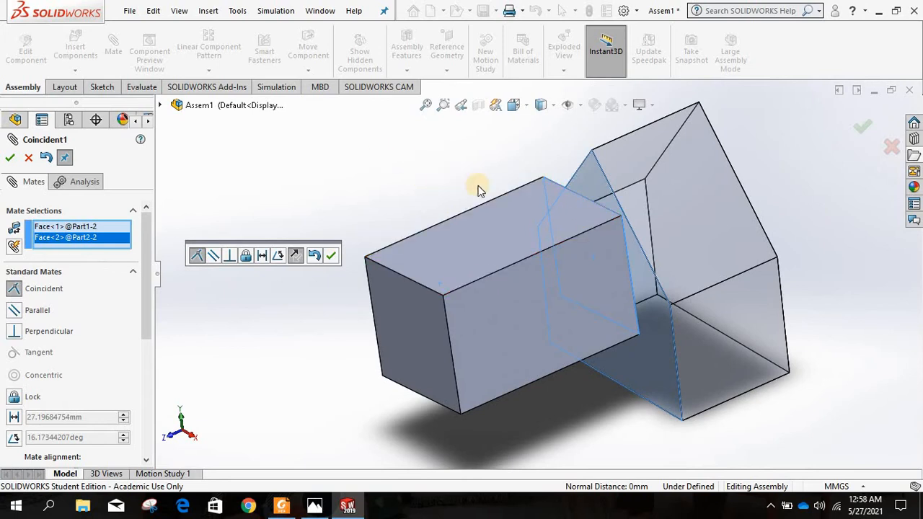
mouse_move(430, 165)
middle_down()
mouse_move(418, 173)
mouse_move(427, 172)
middle_up()
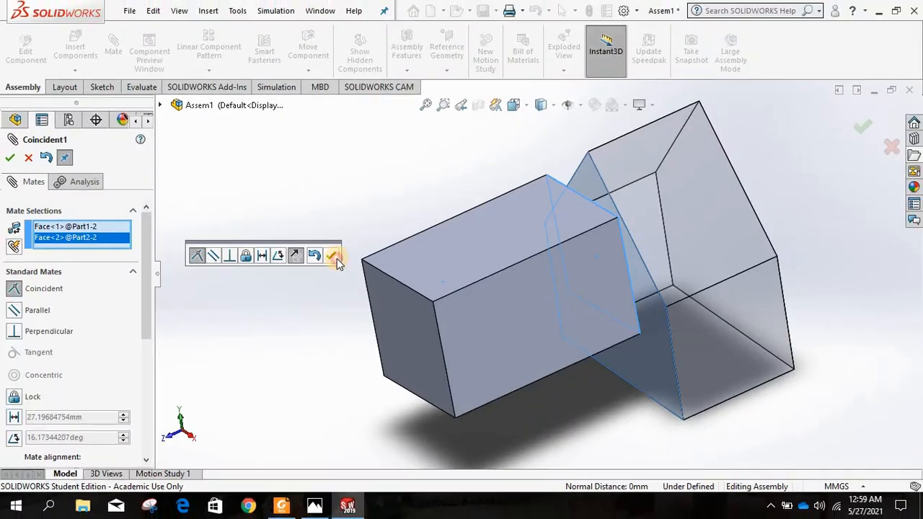
click(330, 254)
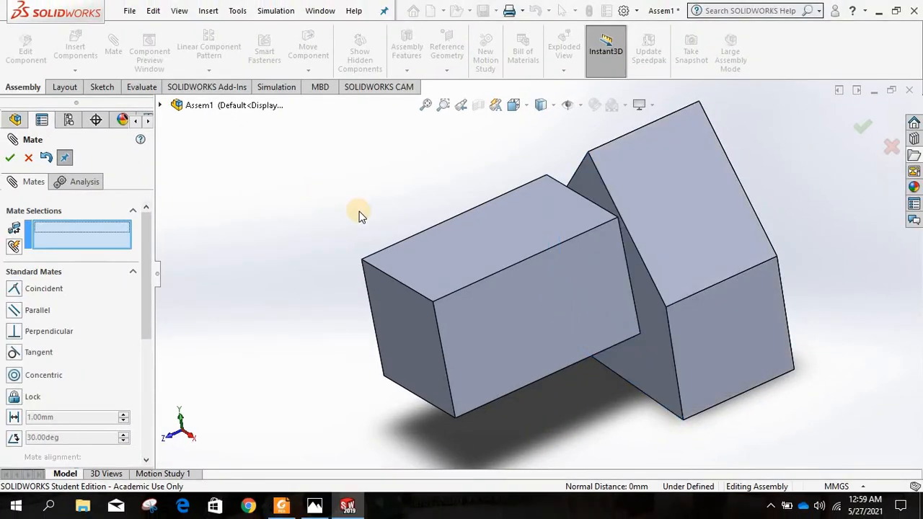
Move Part2 along the plane of Part1's gabled face to test the freedom left by the coincident mate
mouse_move(343, 229)
middle_down()
mouse_move(361, 239)
mouse_move(336, 209)
mouse_move(346, 217)
middle_up()
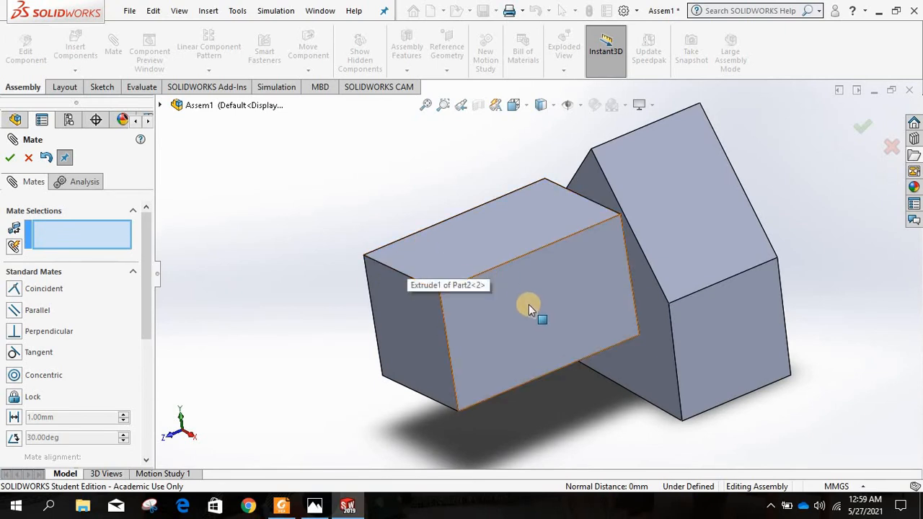
drag(478, 290, 469, 265)
drag(539, 276, 469, 310)
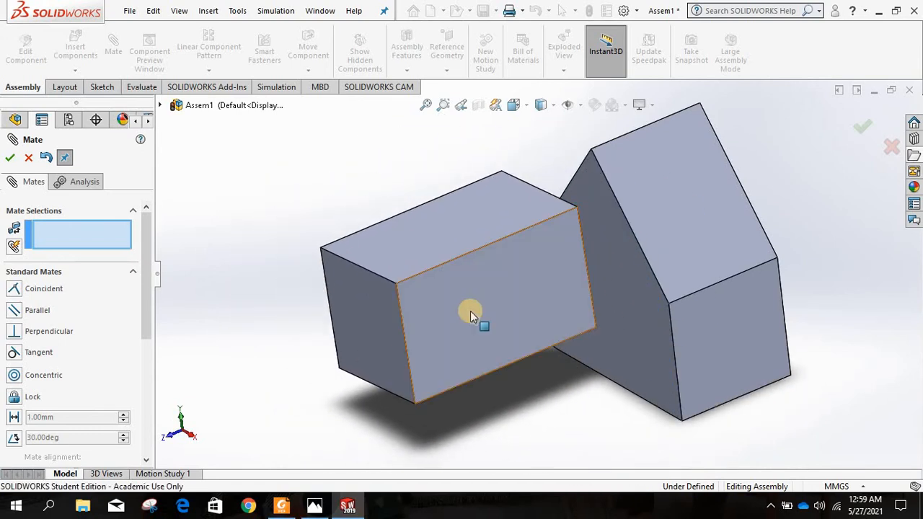
middle_drag(480, 320, 463, 330)
drag(511, 334, 528, 315)
drag(594, 261, 583, 252)
scroll(480, 313, up, 2)
scroll(480, 313, down, 6)
drag(474, 338, 453, 339)
scroll(454, 340, up, 3)
scroll(454, 339, down, 2)
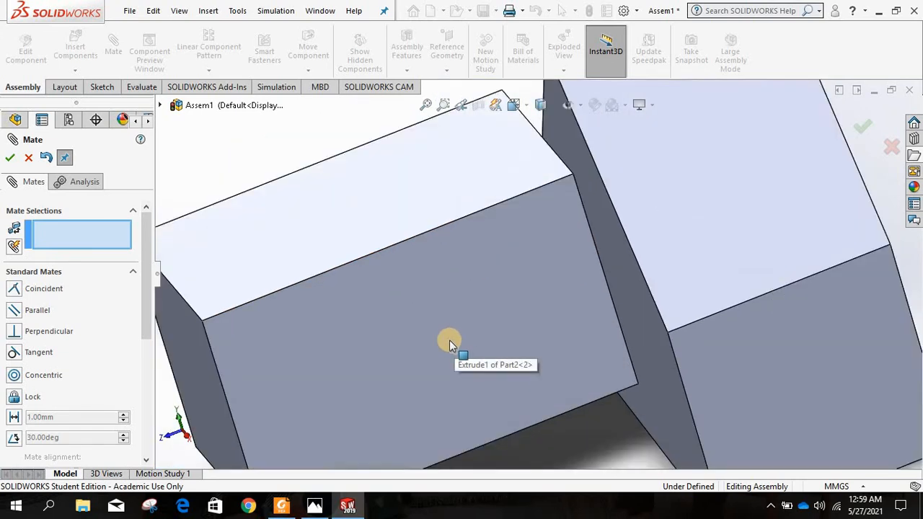
scroll(454, 340, up, 2)
drag(512, 336, 458, 328)
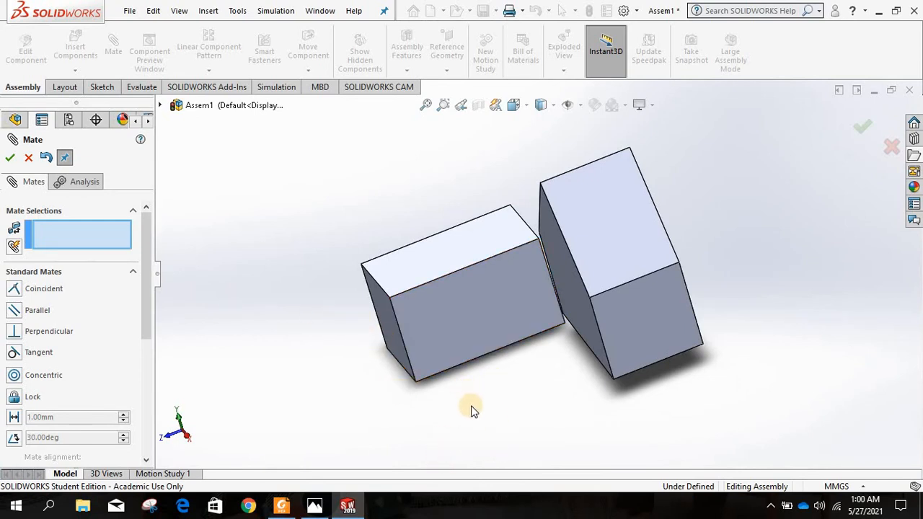
Add a Coincident mate between the bottom face of Part2 and the bottom face of Part1
middle_drag(492, 384, 564, 307)
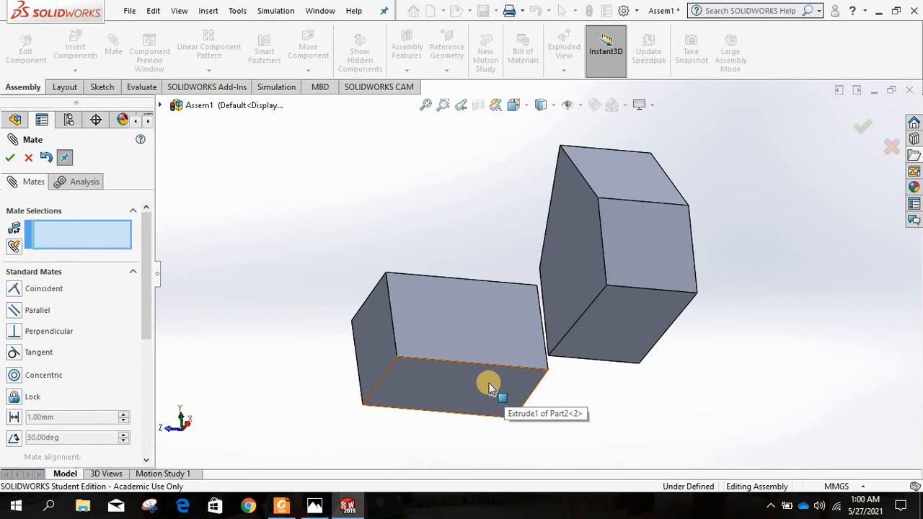
scroll(538, 382, down, 2)
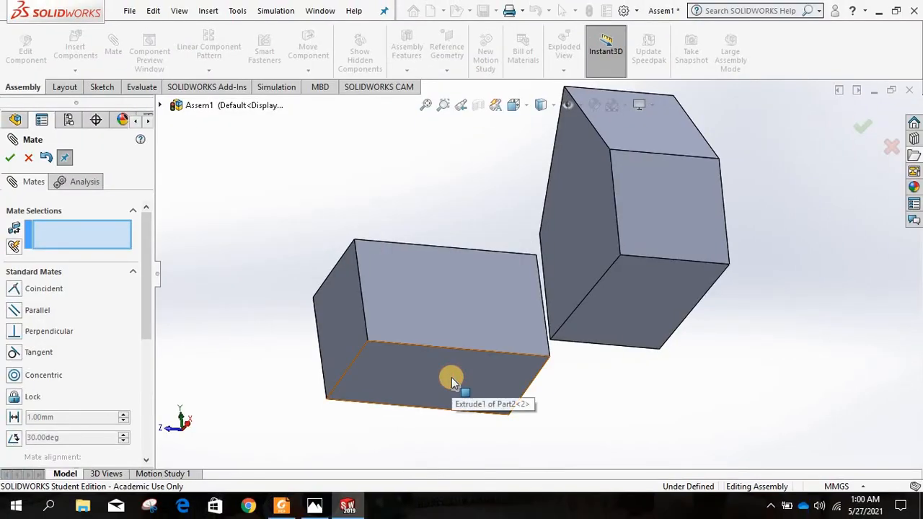
click(451, 378)
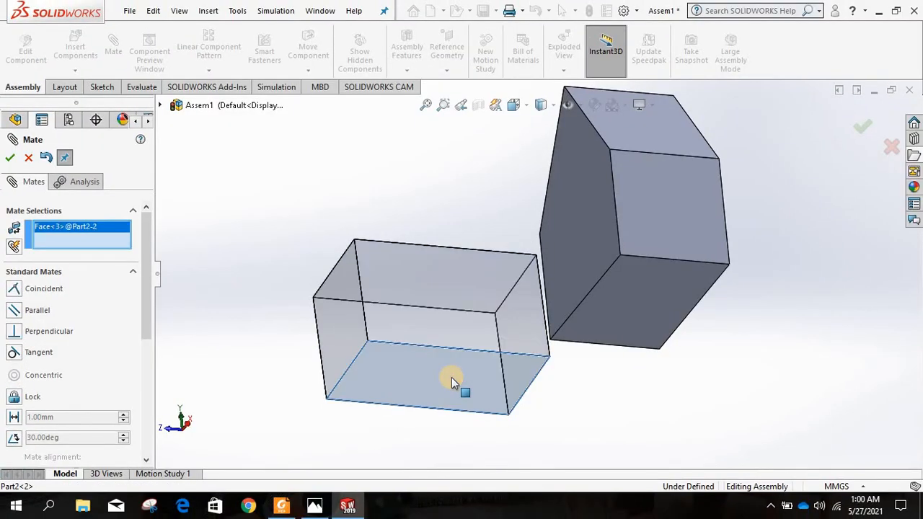
click(614, 307)
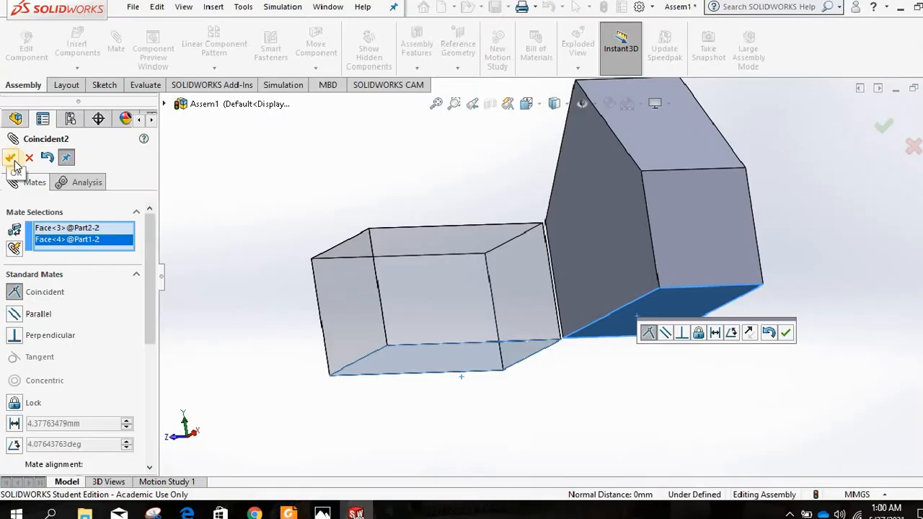
click(21, 158)
Slide Part2 sideways along Part1's gabled face to test the freedom left by the two coincident mates
middle_drag(291, 237, 344, 296)
drag(402, 333, 442, 290)
middle_drag(550, 339, 595, 323)
drag(490, 286, 577, 271)
key(ctrl+1)
middle_drag(227, 261, 413, 318)
click(406, 317)
scroll(577, 296, down, 4)
click(641, 307)
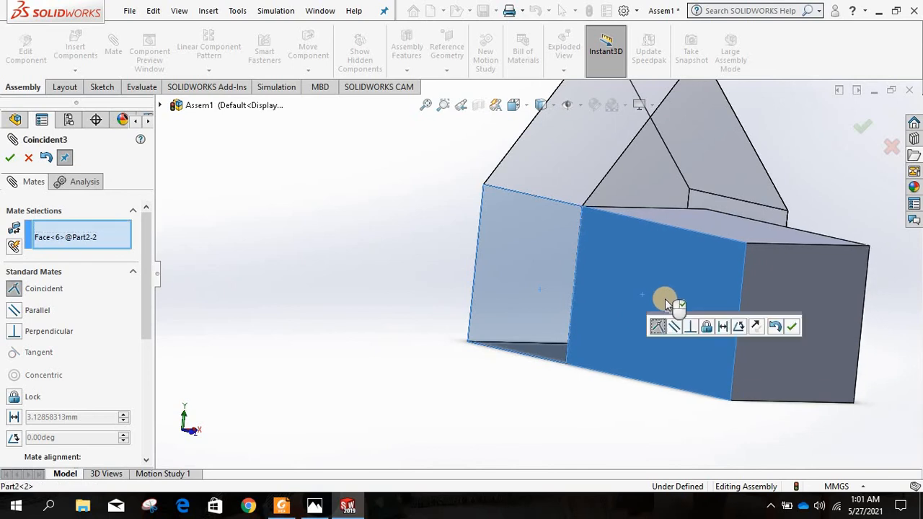
scroll(695, 225, up, 2)
scroll(758, 320, down, 1)
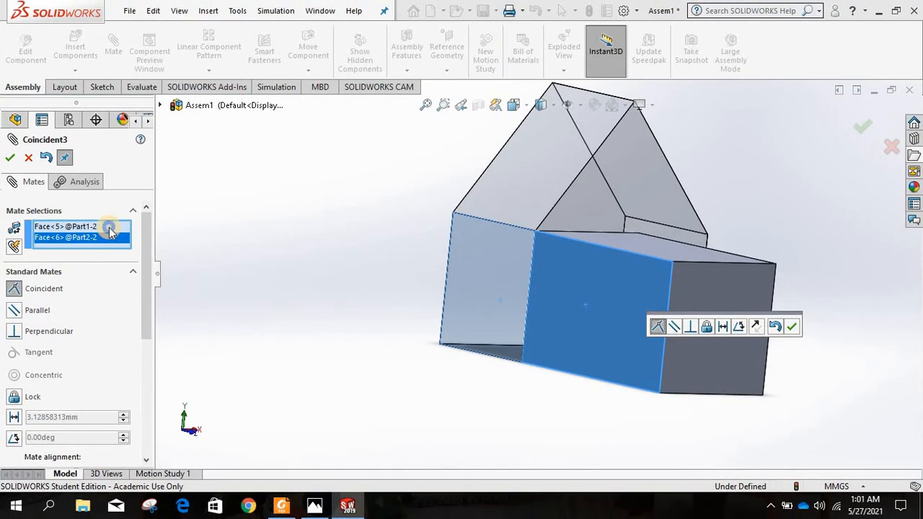
right_click(217, 229)
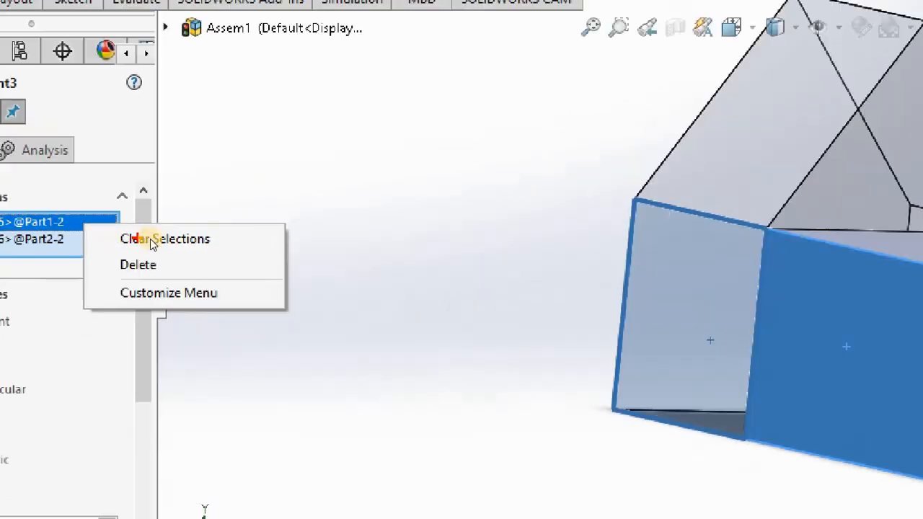
click(135, 240)
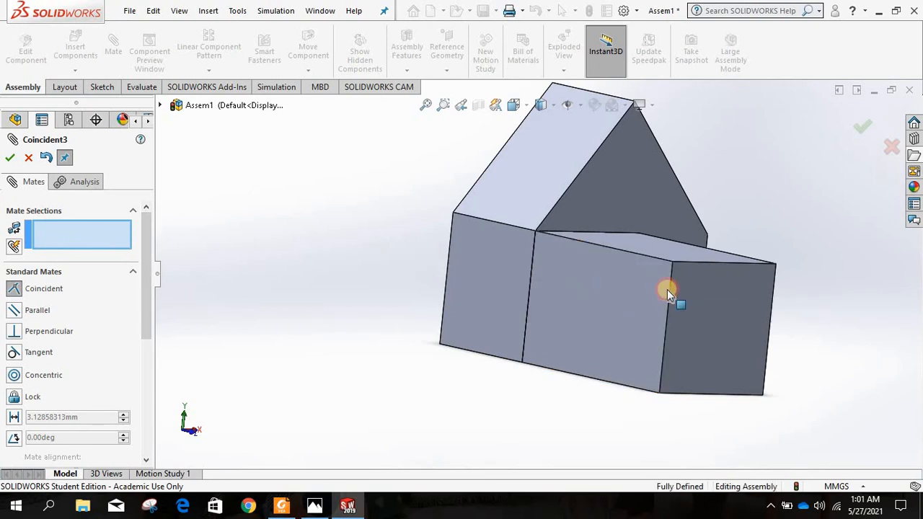
Add a Coincident mate between Part2's side face and Part1's adjoining vertical side wall
middle_drag(376, 280, 433, 287)
click(577, 303)
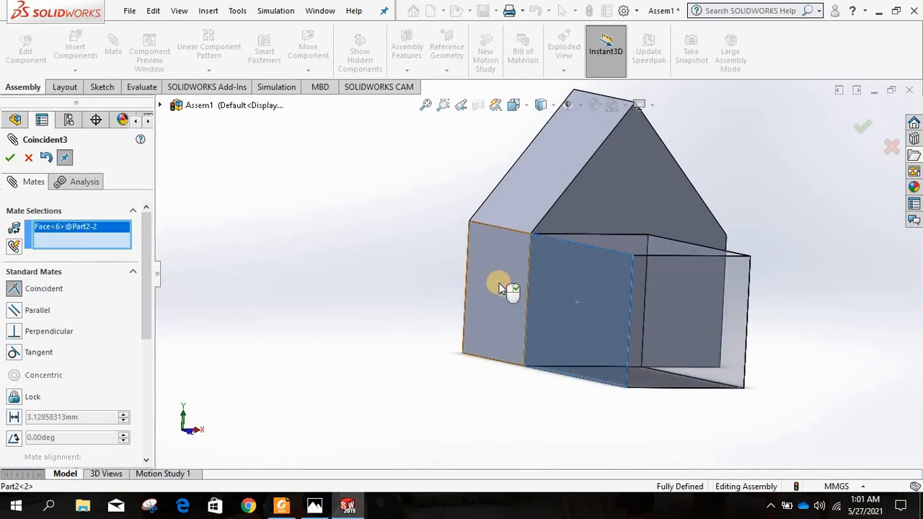
click(499, 283)
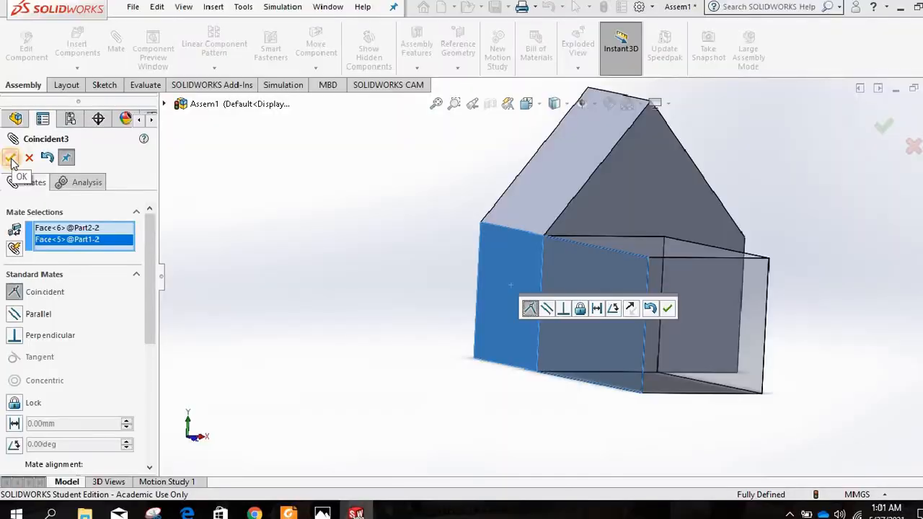
click(20, 158)
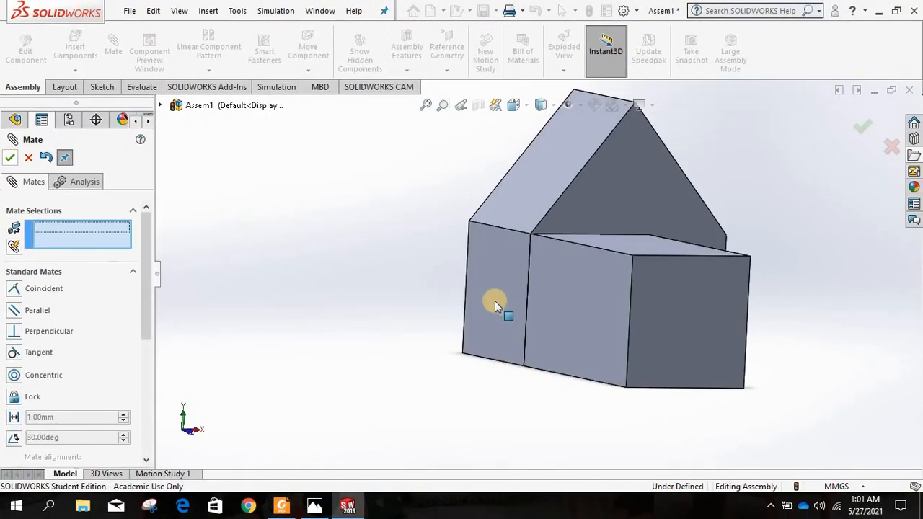
Try to move Part2 with all three coincident mates in place and finish the Mate command
drag(619, 325, 677, 339)
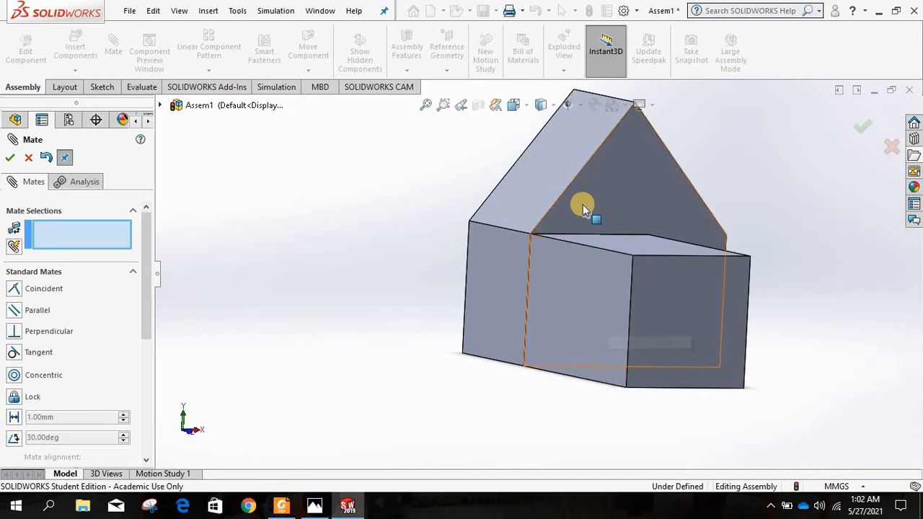
scroll(581, 205, down, 3)
scroll(577, 300, up, 3)
middle_drag(548, 335, 562, 305)
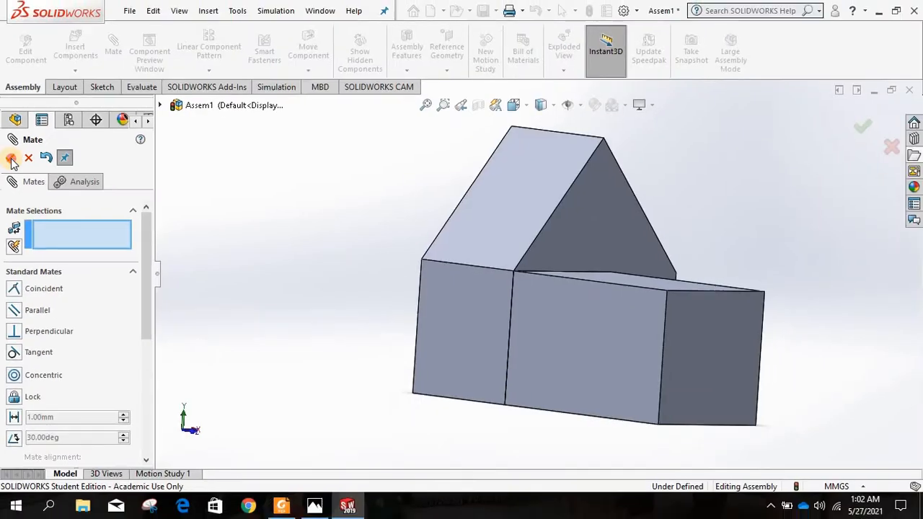
click(18, 159)
mouse_move(235, 274)
middle_down()
mouse_move(261, 282)
mouse_move(340, 274)
mouse_move(416, 295)
mouse_move(278, 299)
mouse_move(286, 307)
mouse_move(233, 287)
middle_up()
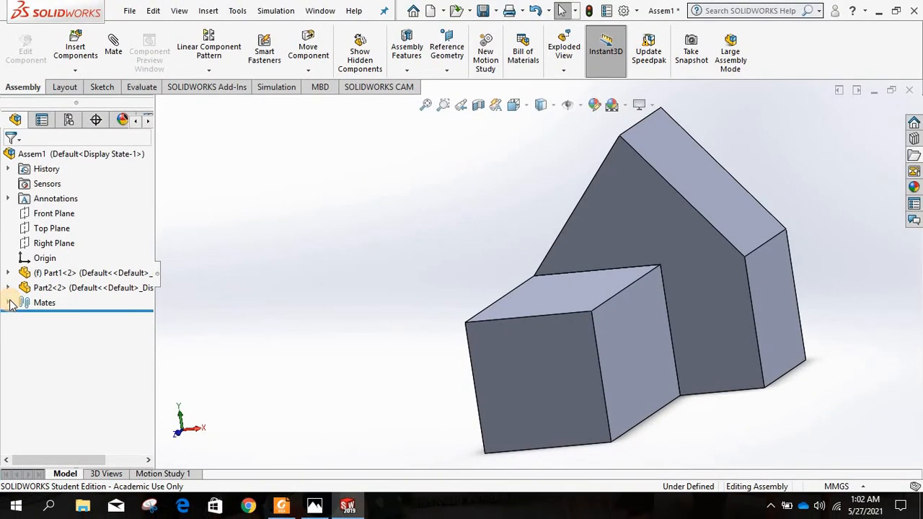
List the assembly's mates, compare with the Coincident mate figure in the Foxit Reader notes, and return to SOLIDWORKS
click(8, 303)
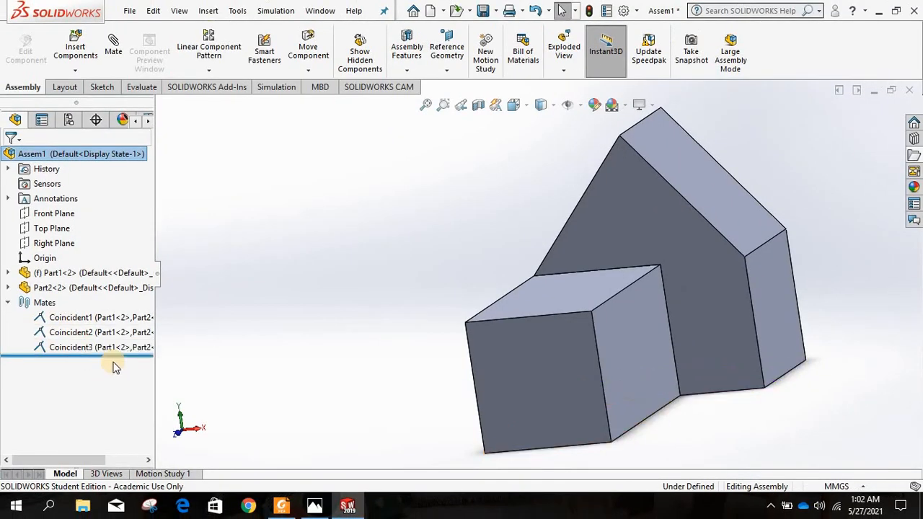
key(z)
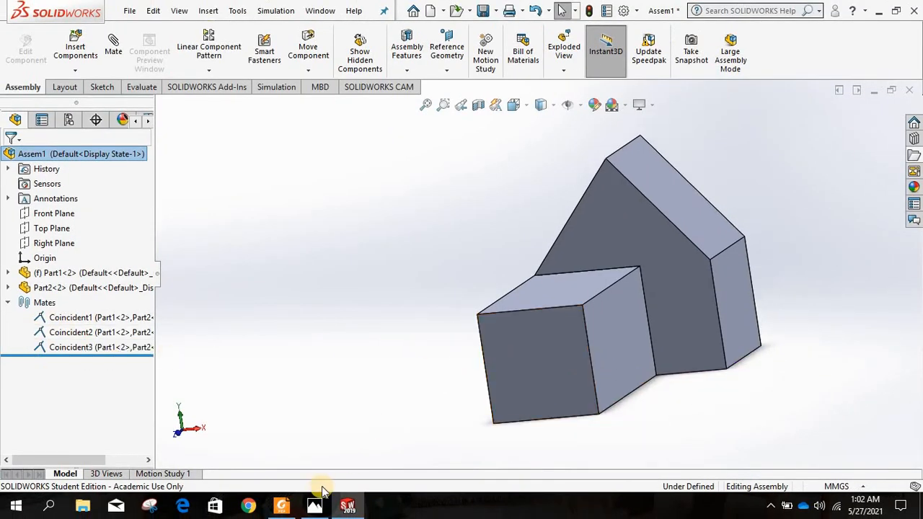
click(282, 507)
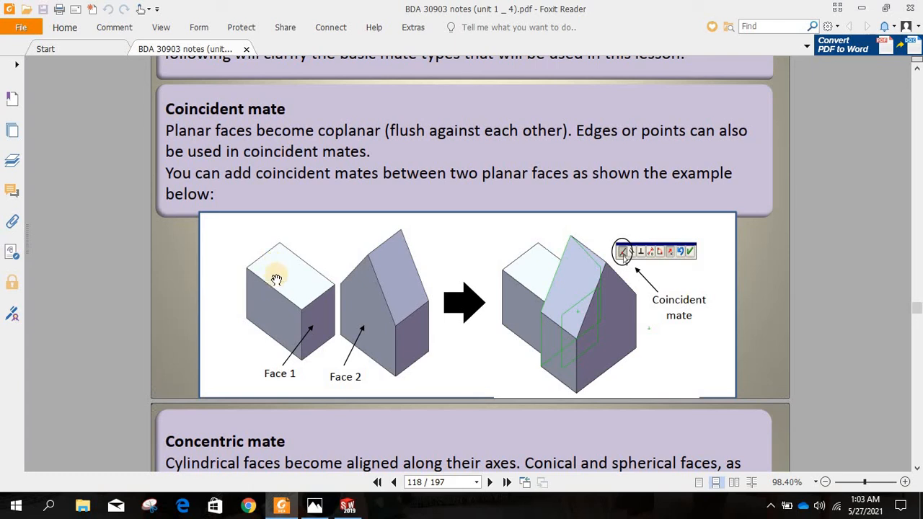
click(347, 506)
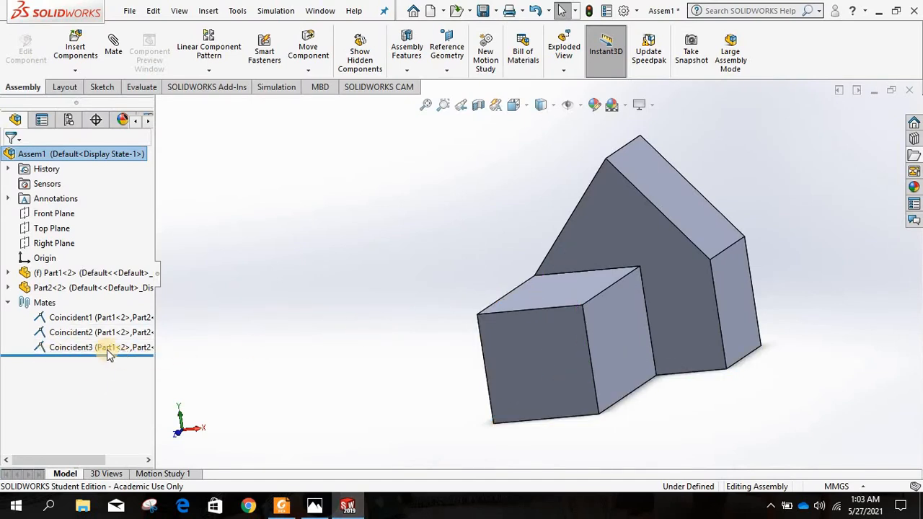
Examine the first coincident mate and the faces where Part2 meets Part1's gabled face
click(101, 318)
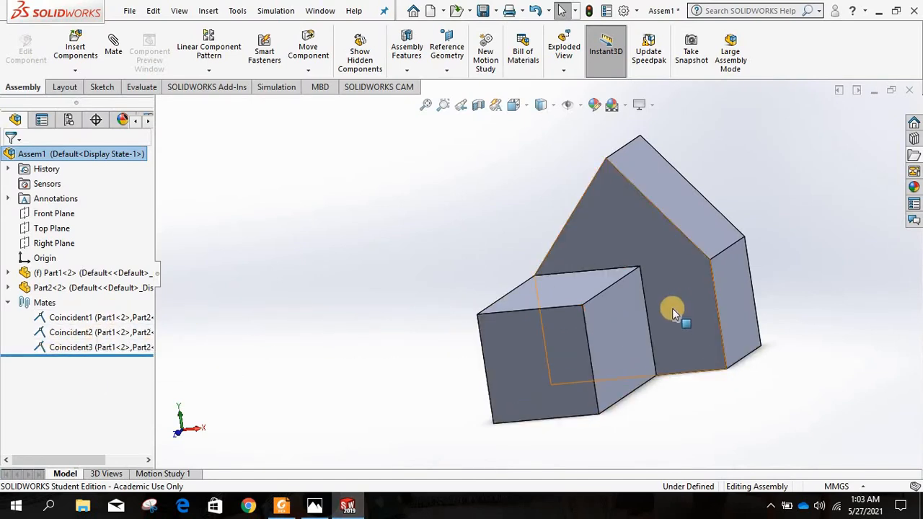
scroll(573, 300, up, 2)
scroll(573, 300, down, 3)
scroll(398, 214, down, 2)
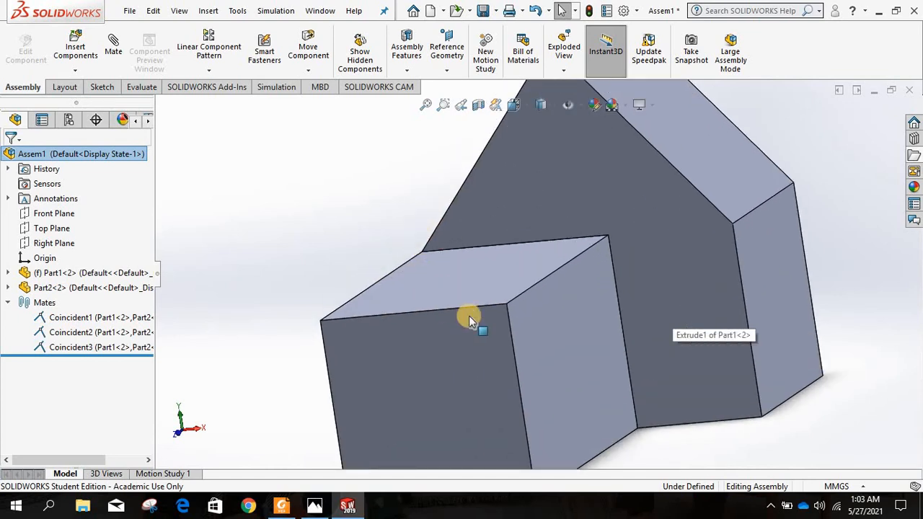
scroll(468, 317, up, 2)
scroll(548, 314, down, 2)
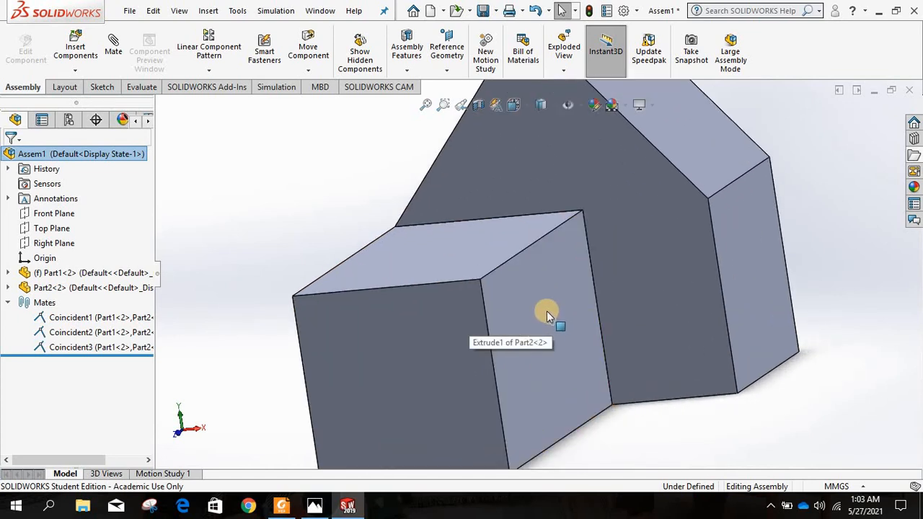
Examine the faces joined by the first coincident mate and the commands available for it, leaving the mate in place
scroll(546, 312, down, 1)
scroll(547, 312, up, 1)
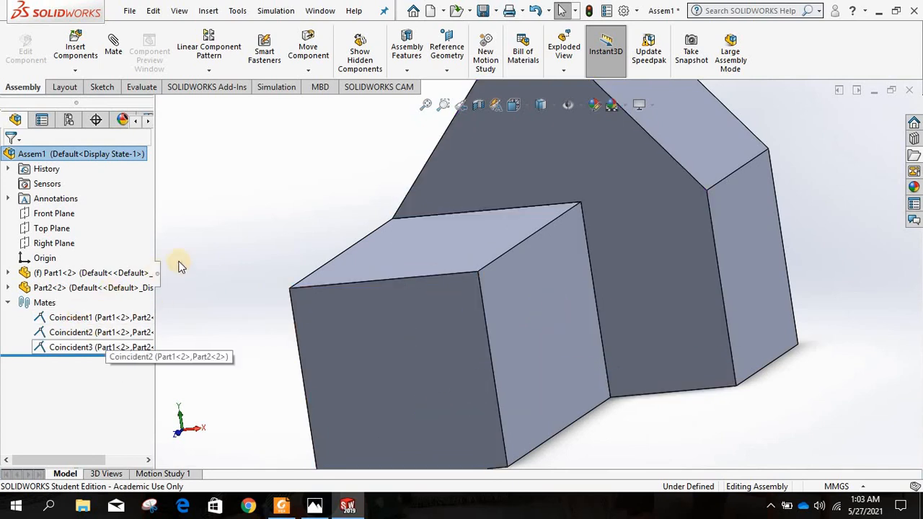
click(98, 321)
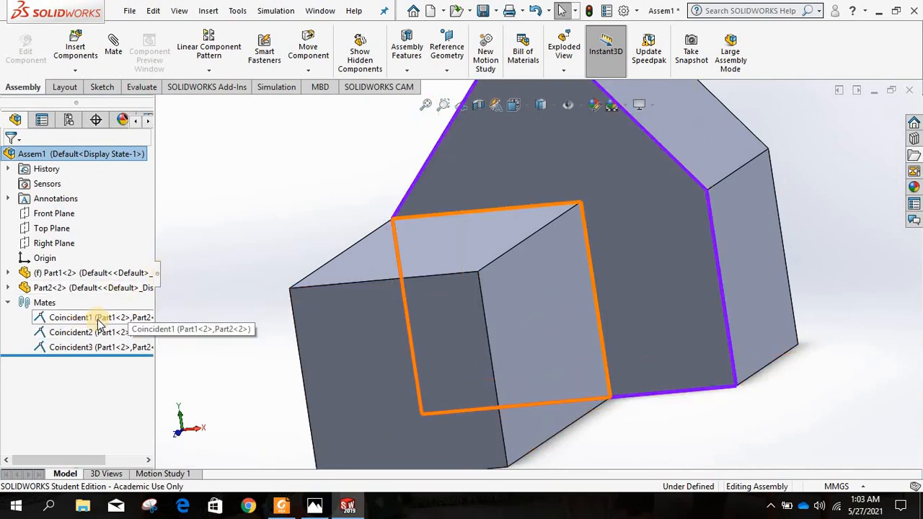
click(99, 322)
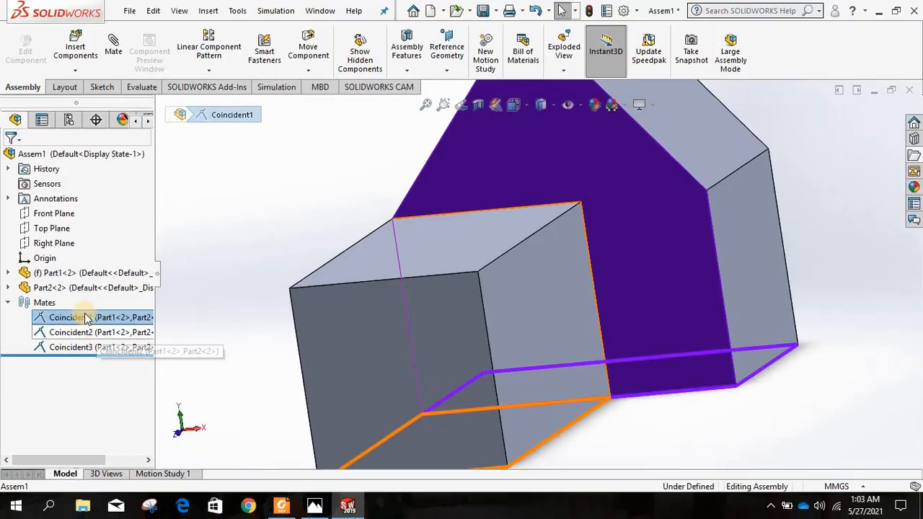
right_click(89, 318)
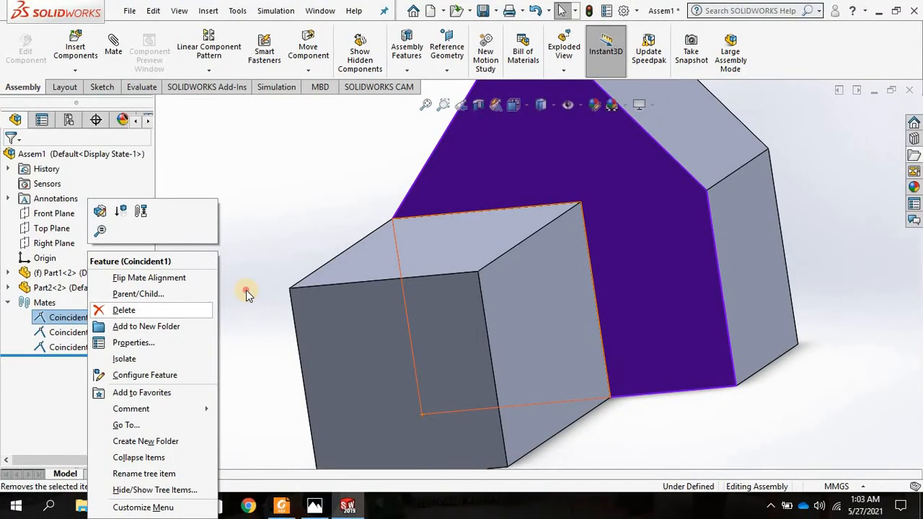
click(354, 264)
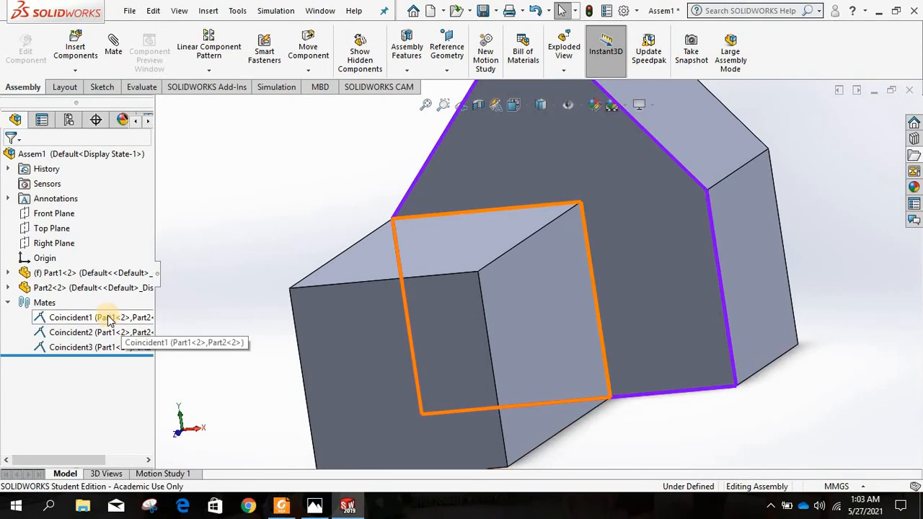
Open the first coincident mate for editing, review its face selections and mate options, and close it without changes
right_click(108, 320)
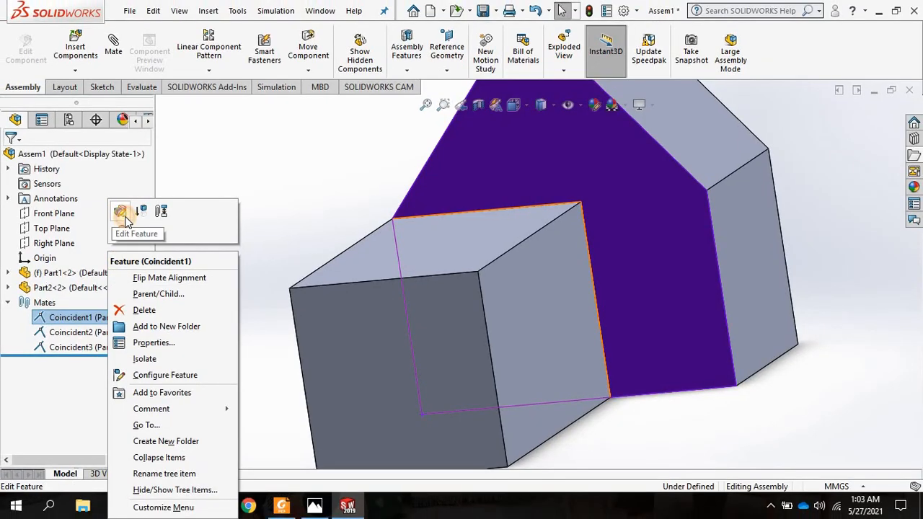
click(120, 252)
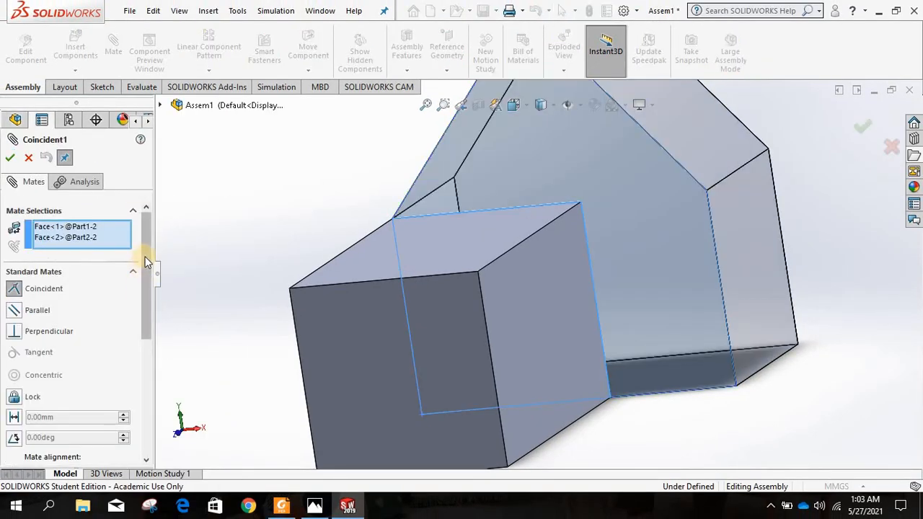
scroll(149, 231, down, 5)
scroll(149, 230, up, 5)
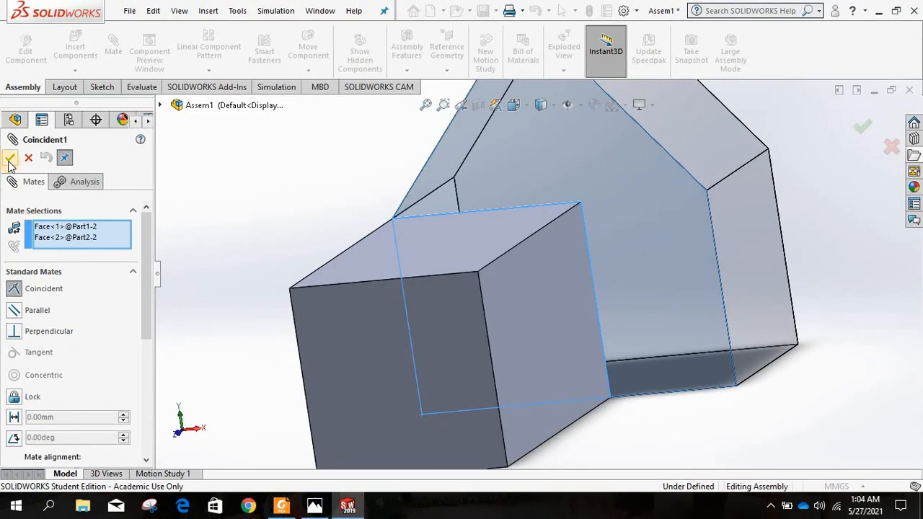
click(20, 153)
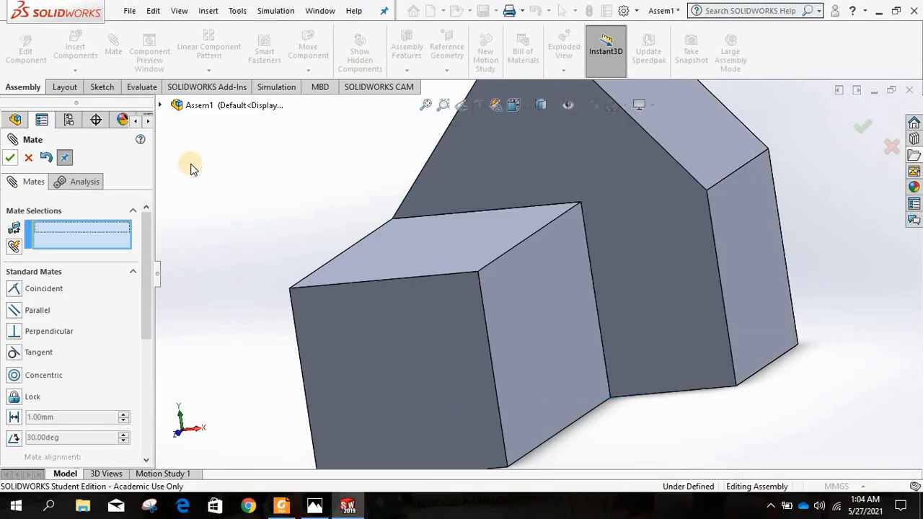
click(11, 157)
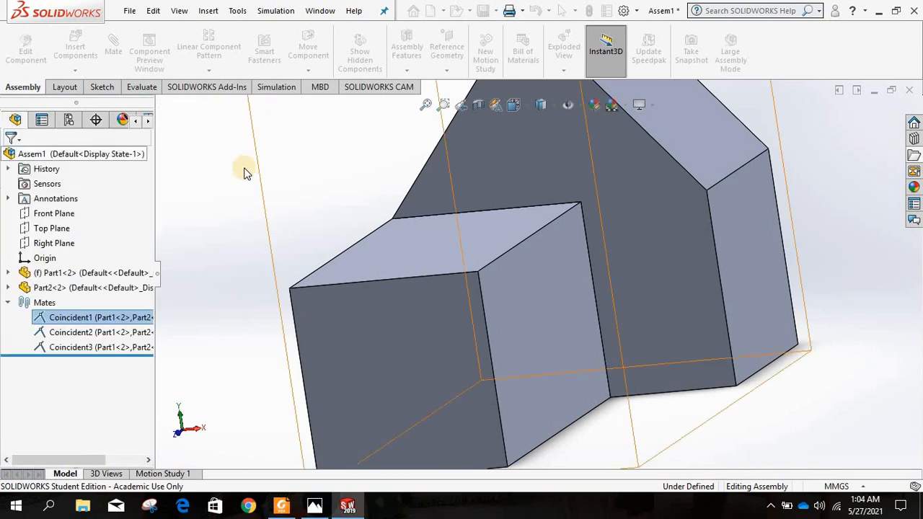
Start saving the assembly, review the modified files included in the save, and cancel it
scroll(414, 181, up, 4)
scroll(762, 195, down, 2)
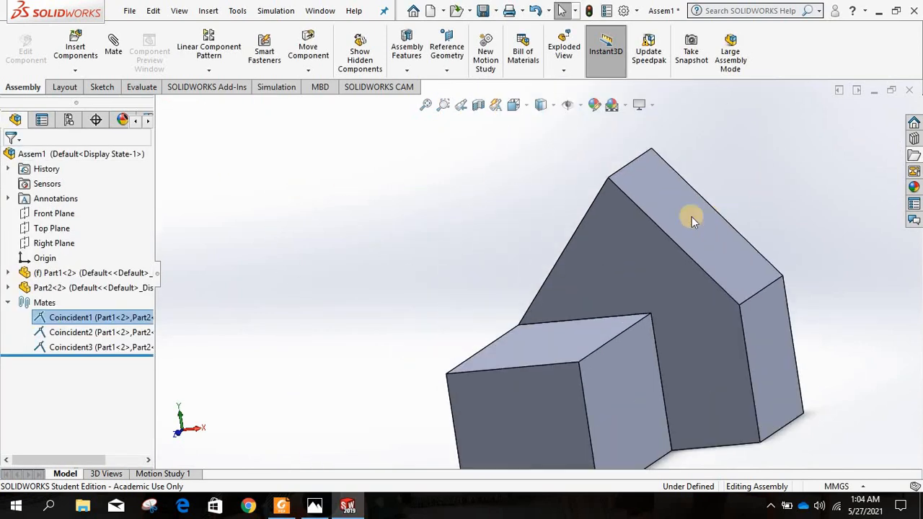
scroll(587, 242, up, 2)
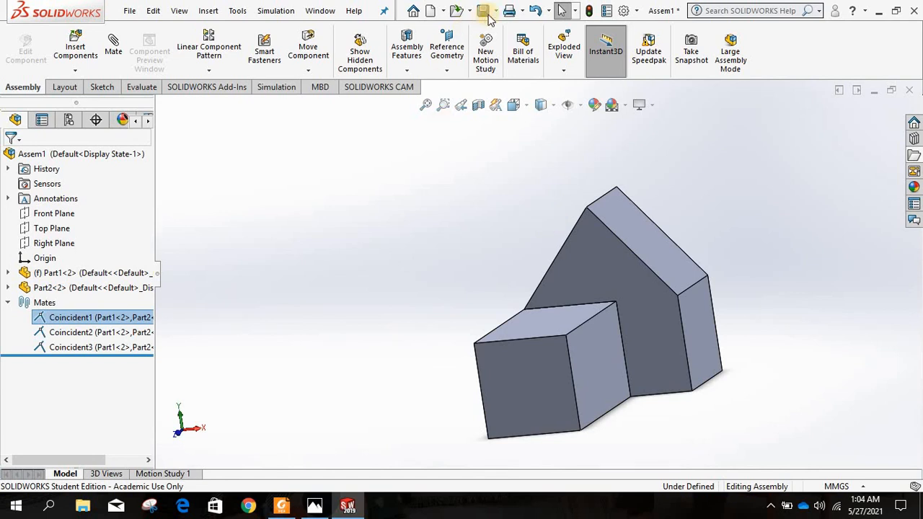
click(129, 11)
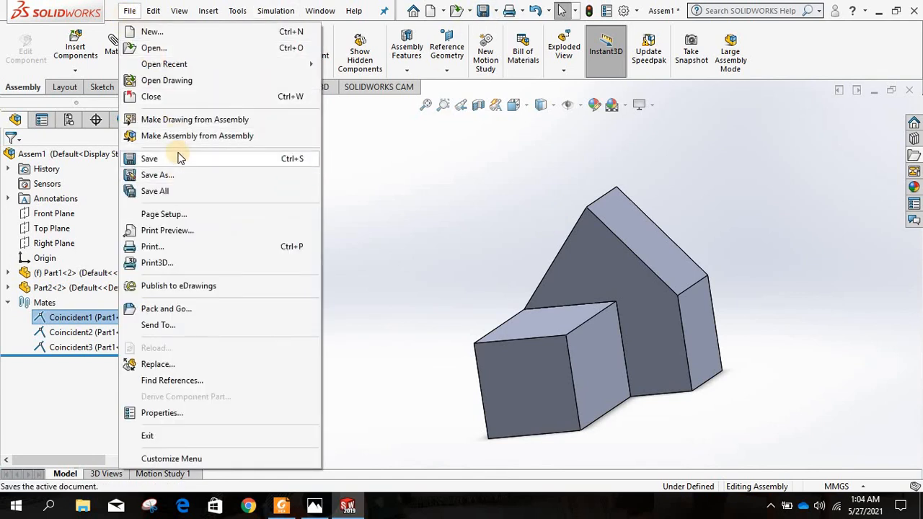
click(183, 160)
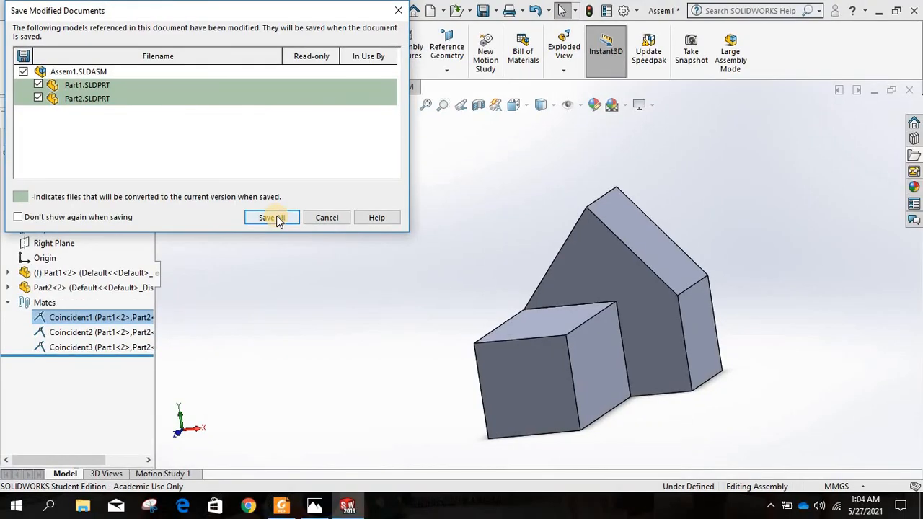
click(307, 220)
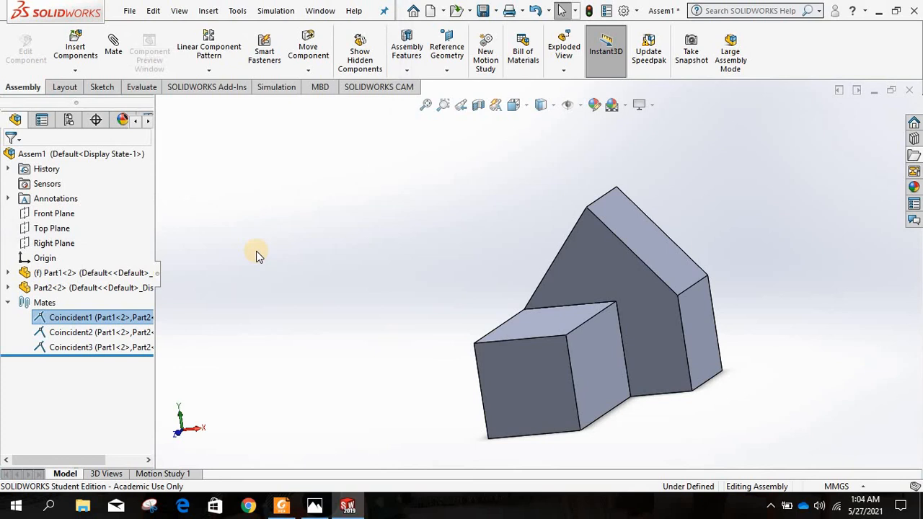